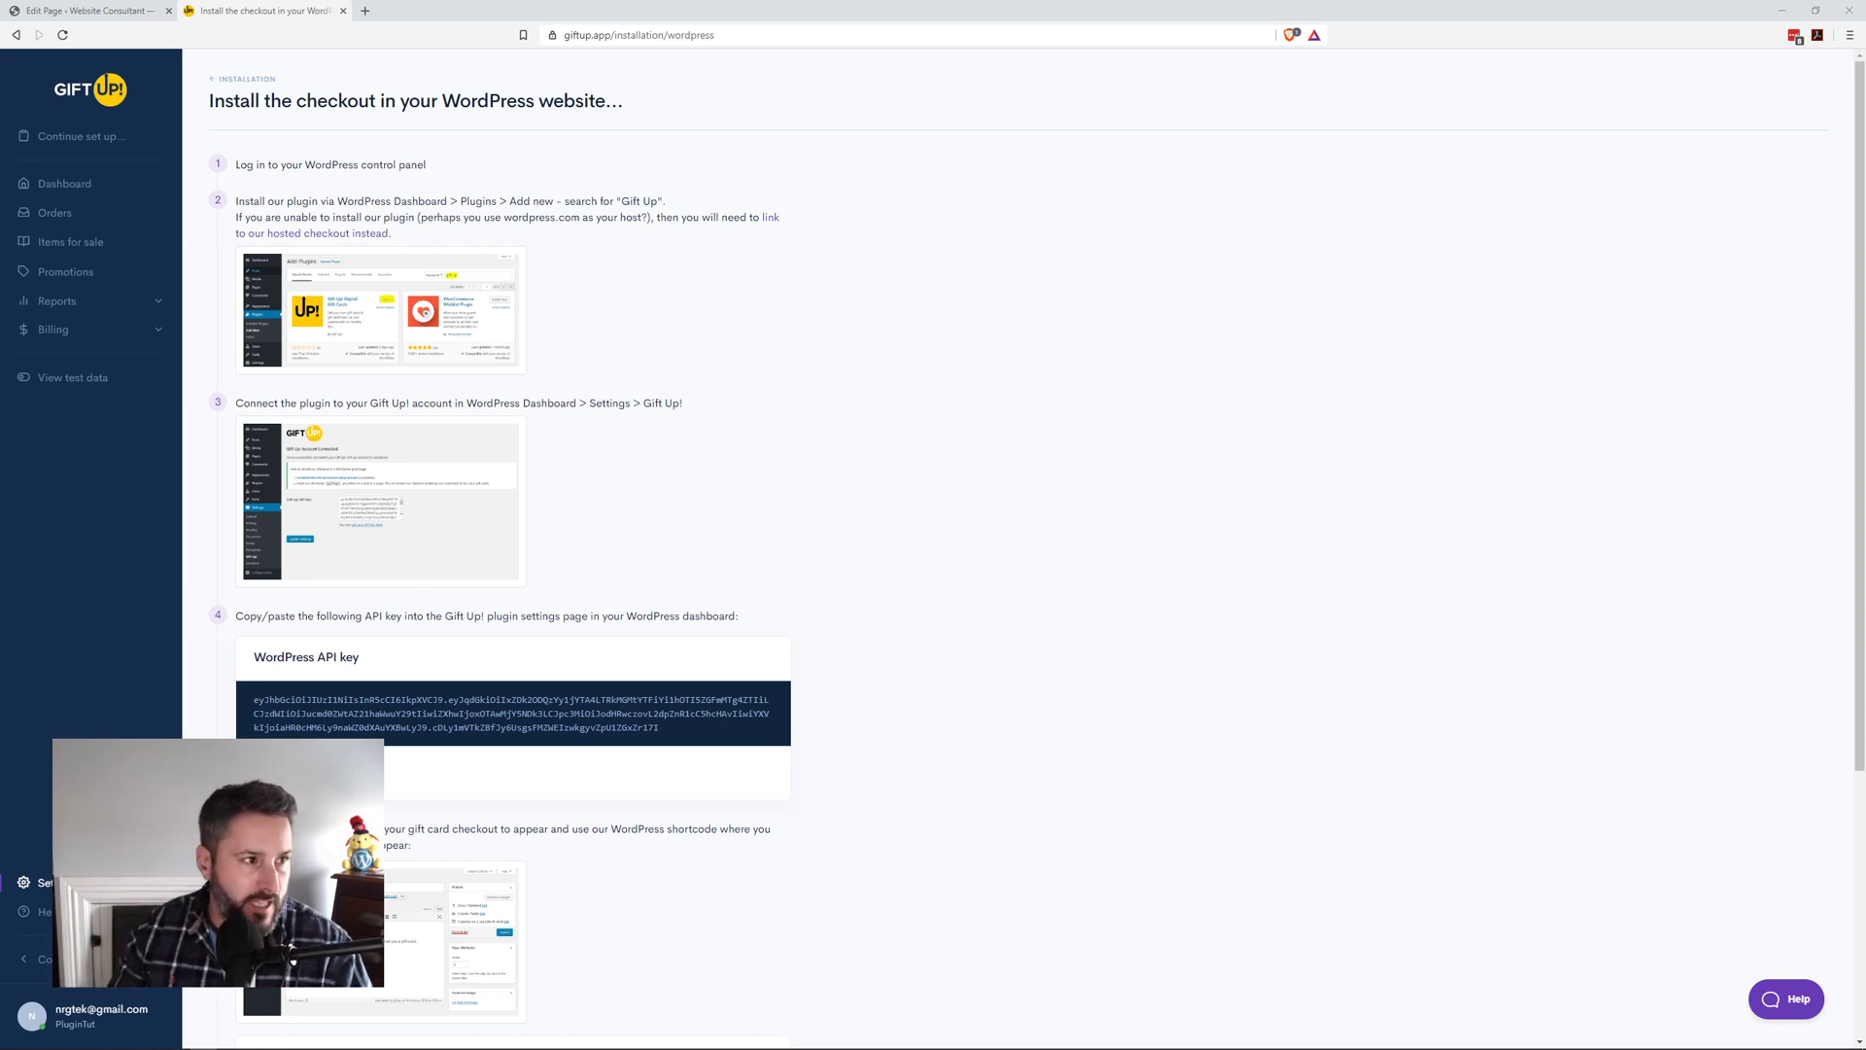
Step: Review the Gift Up! pricing page, then move its window off the screen
left_click_drag(146, 1040, 1202, 195)
left_click_drag(1213, 102, 1197, 72)
scroll(1144, 326, "up", 3)
scroll(1132, 365, "up", 10)
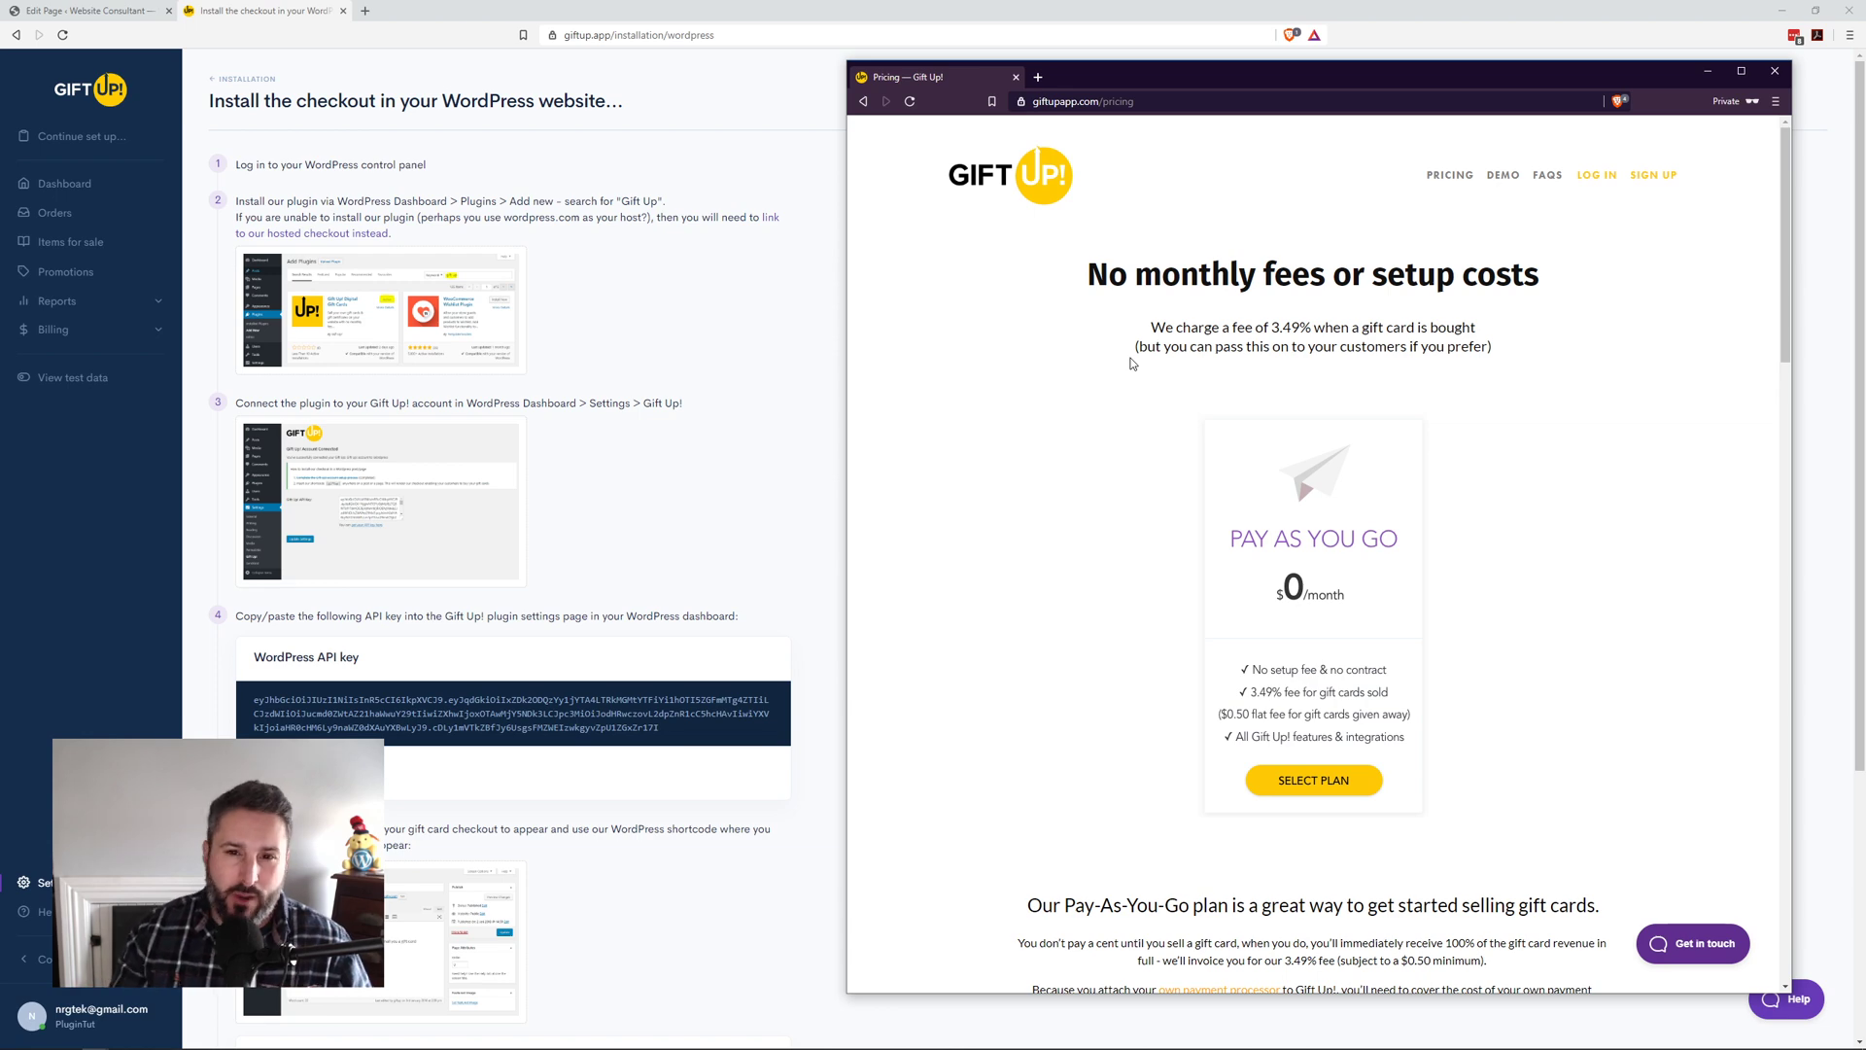
scroll(1011, 548, "down", 2)
scroll(1011, 548, "down", 5)
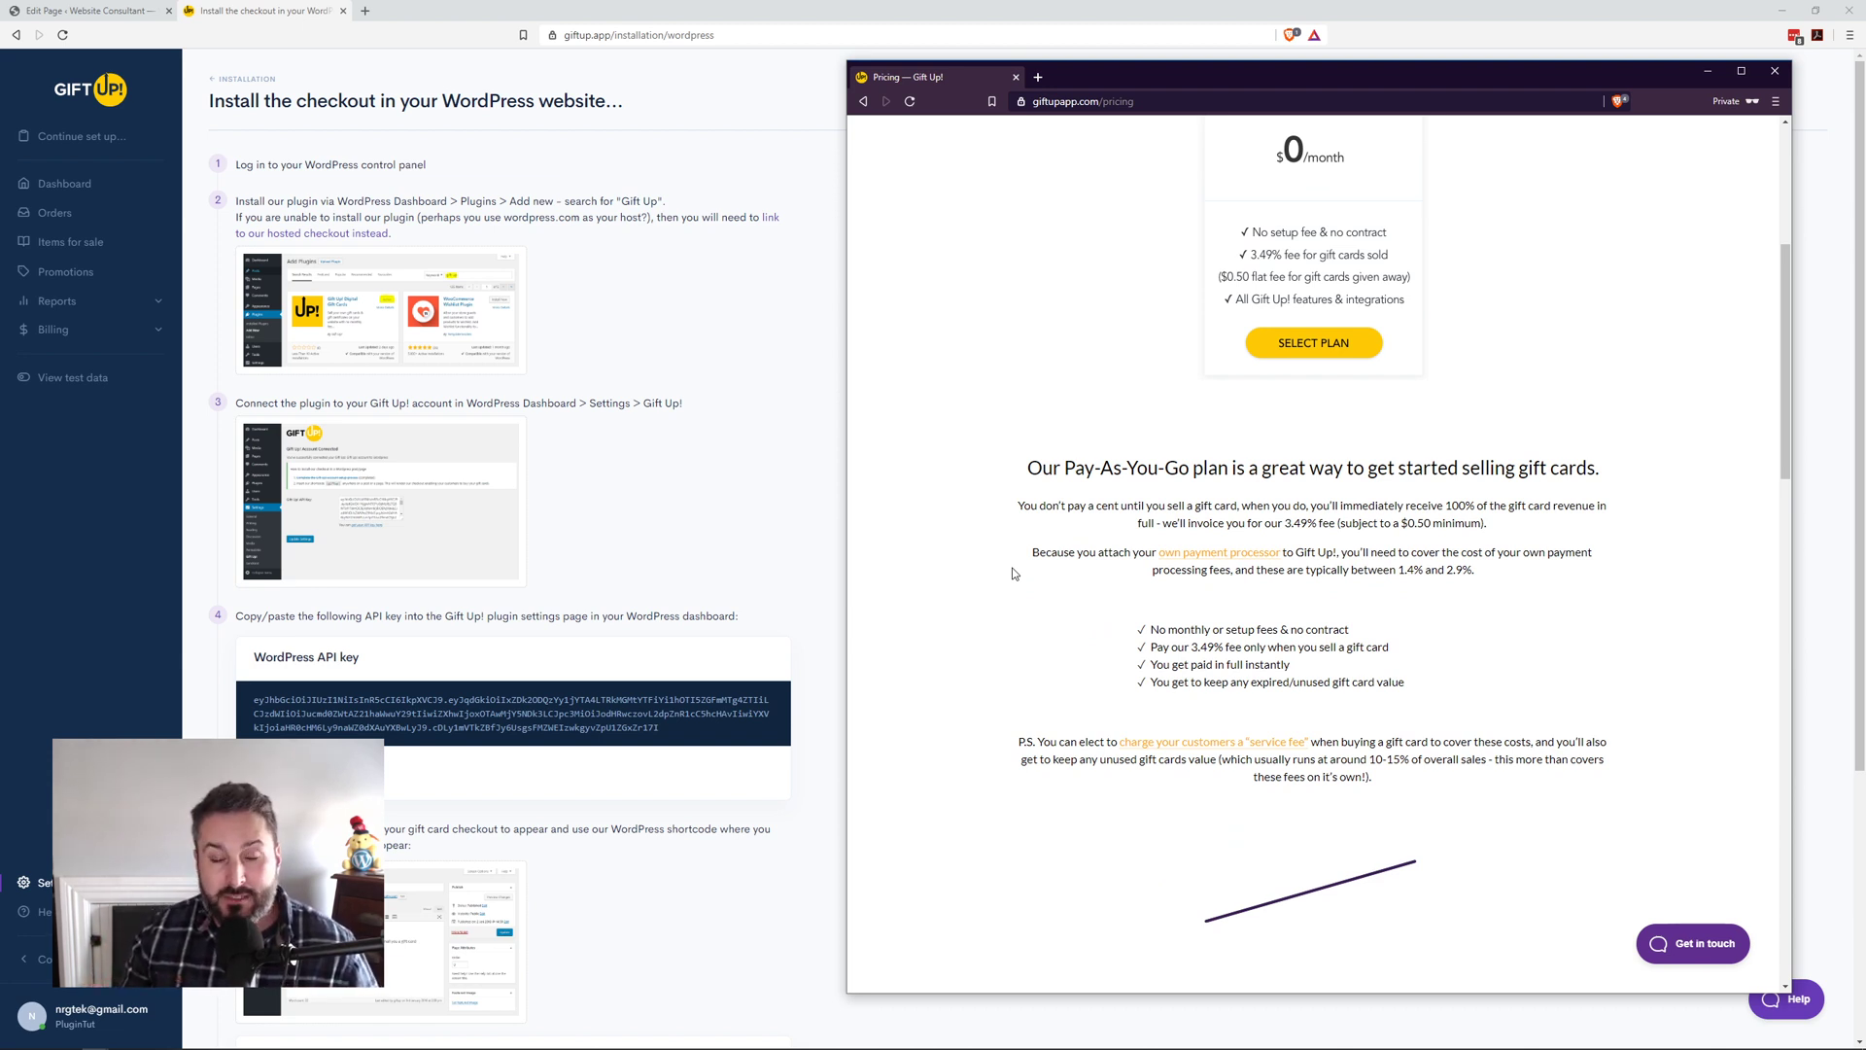
scroll(1013, 573, "down", 7)
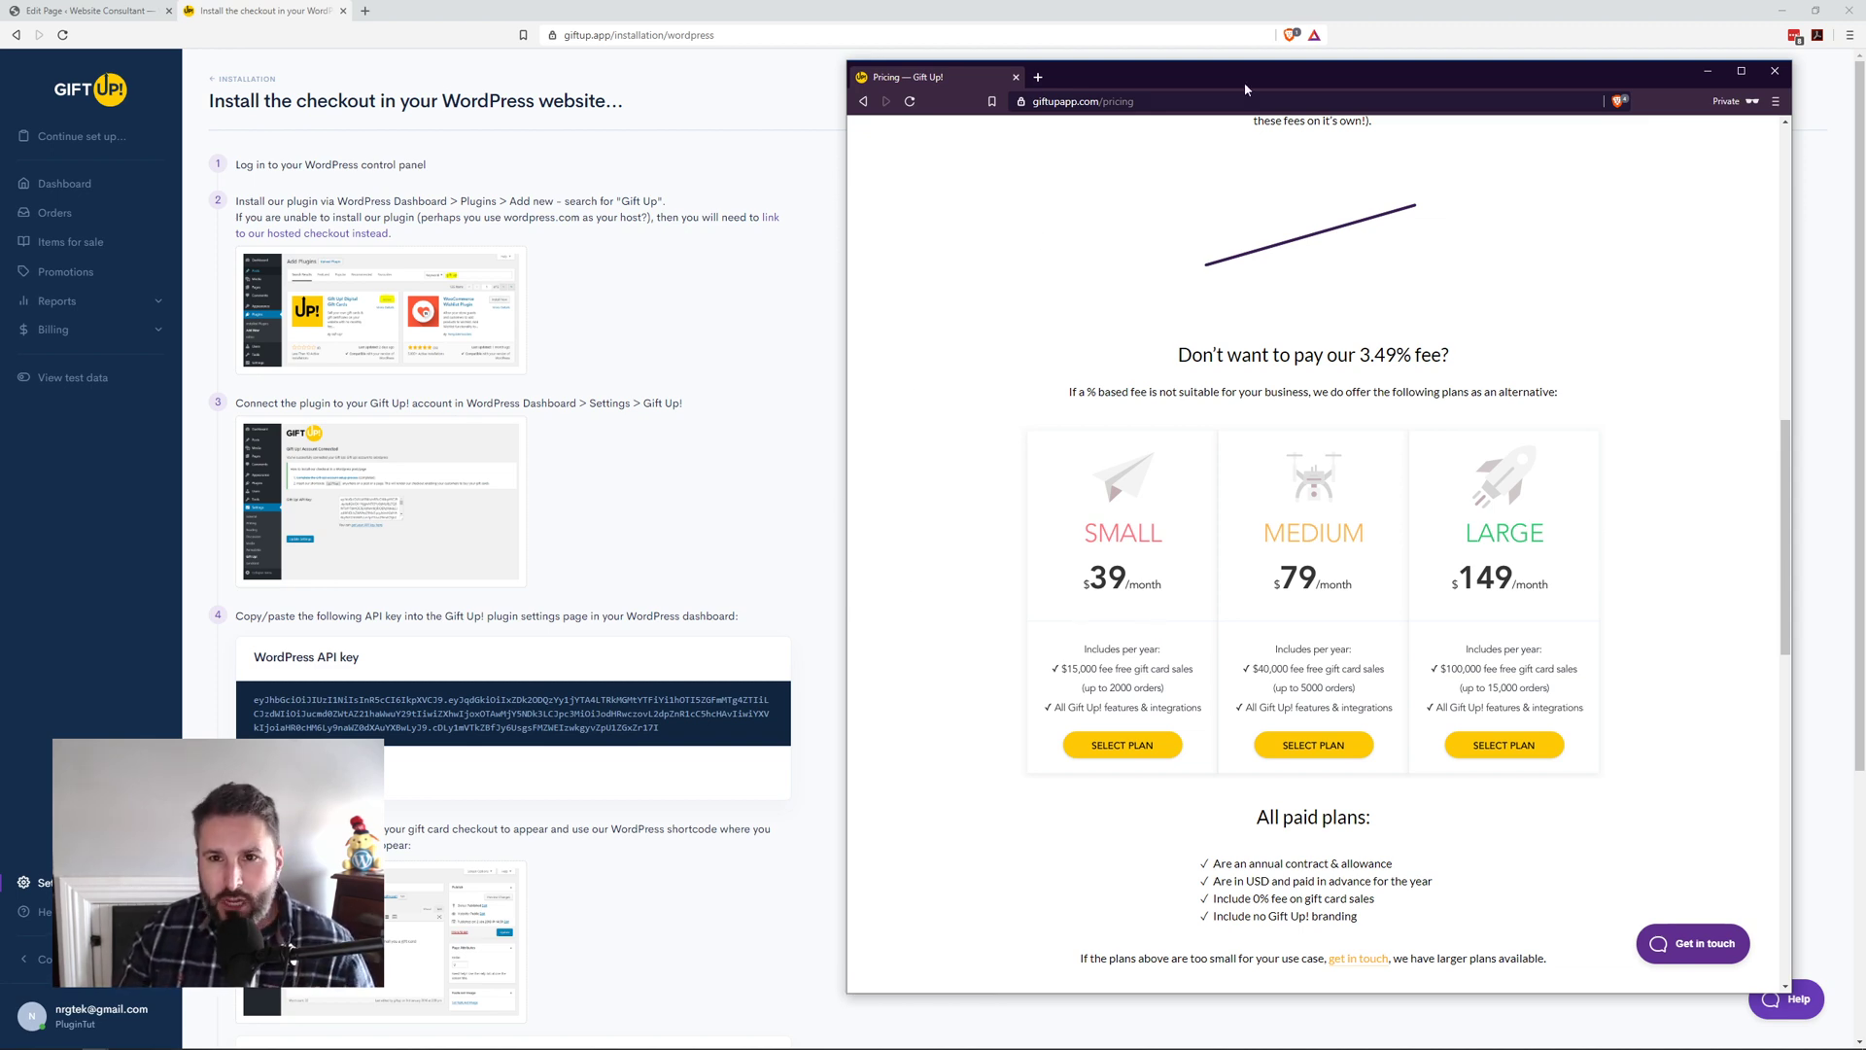
left_click_drag(1252, 86, 0, 427)
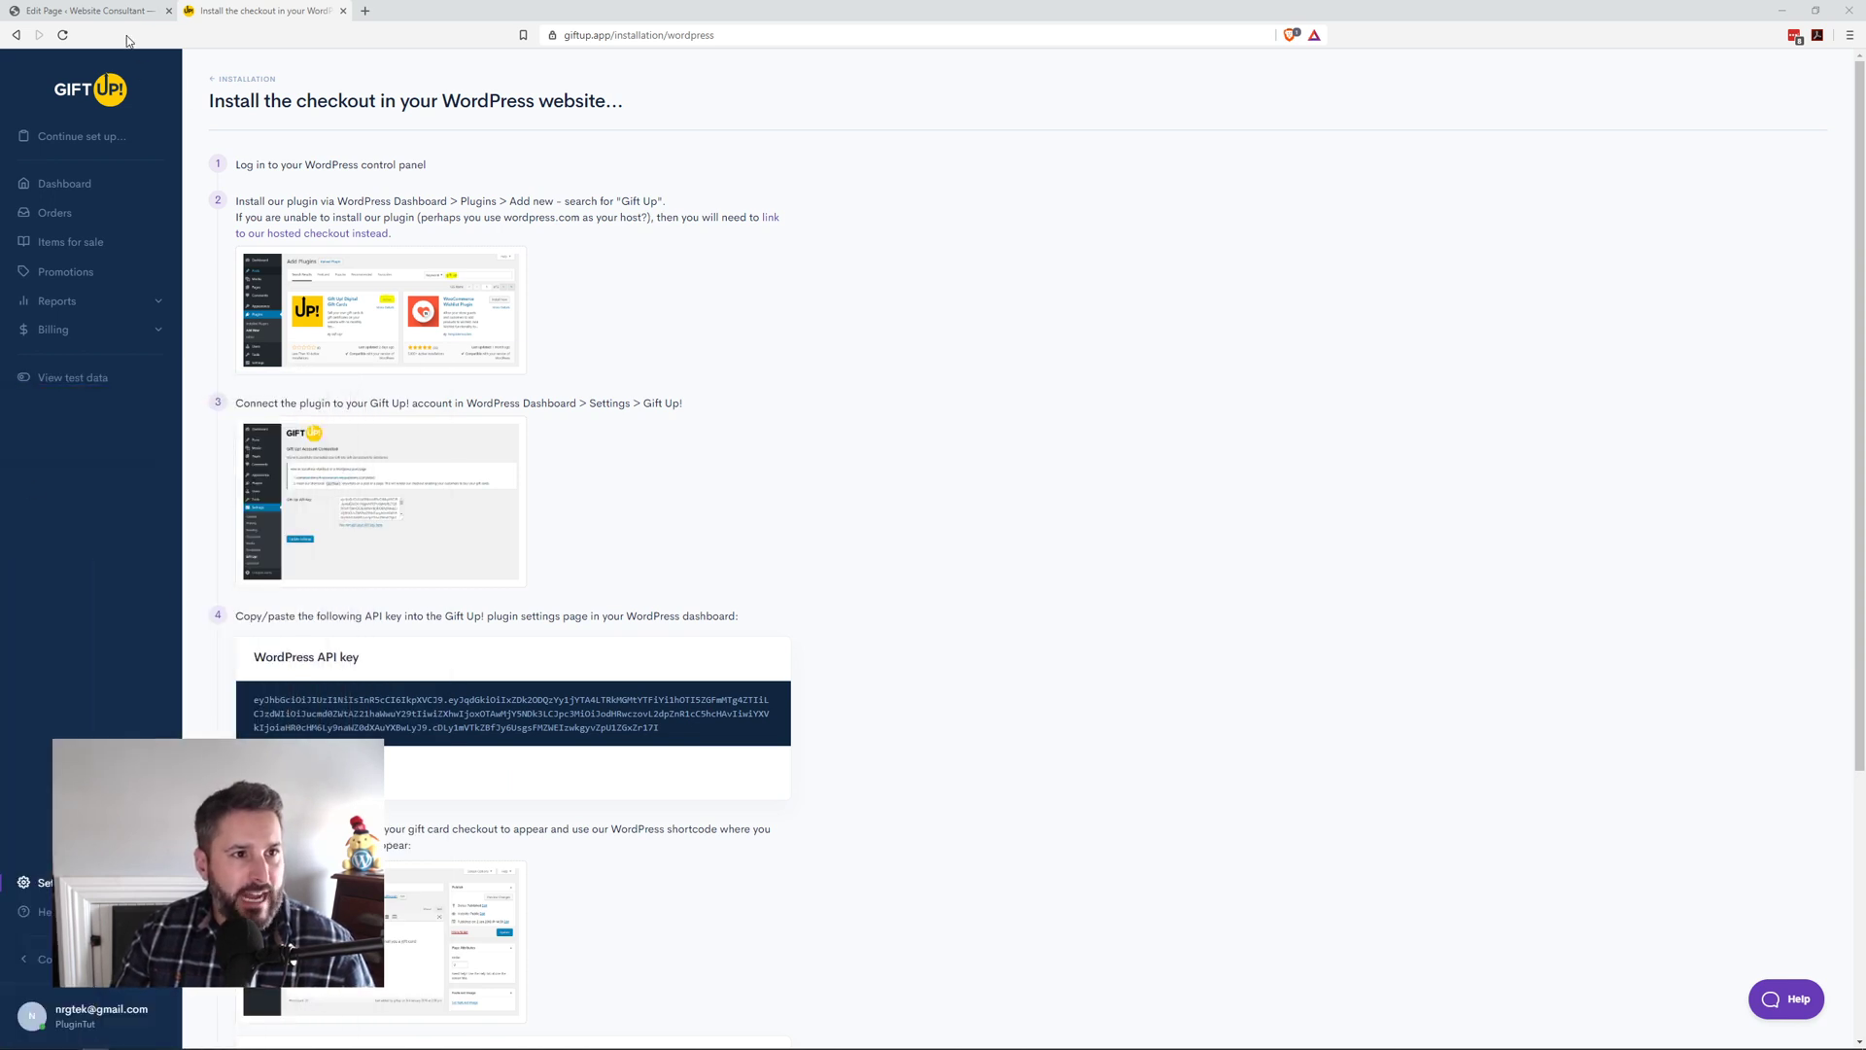
Step: Leave the page editor for Installed Plugins and scroll to the active Gift Up! plugin
left_click(97, 11)
mouse_move(61, 401)
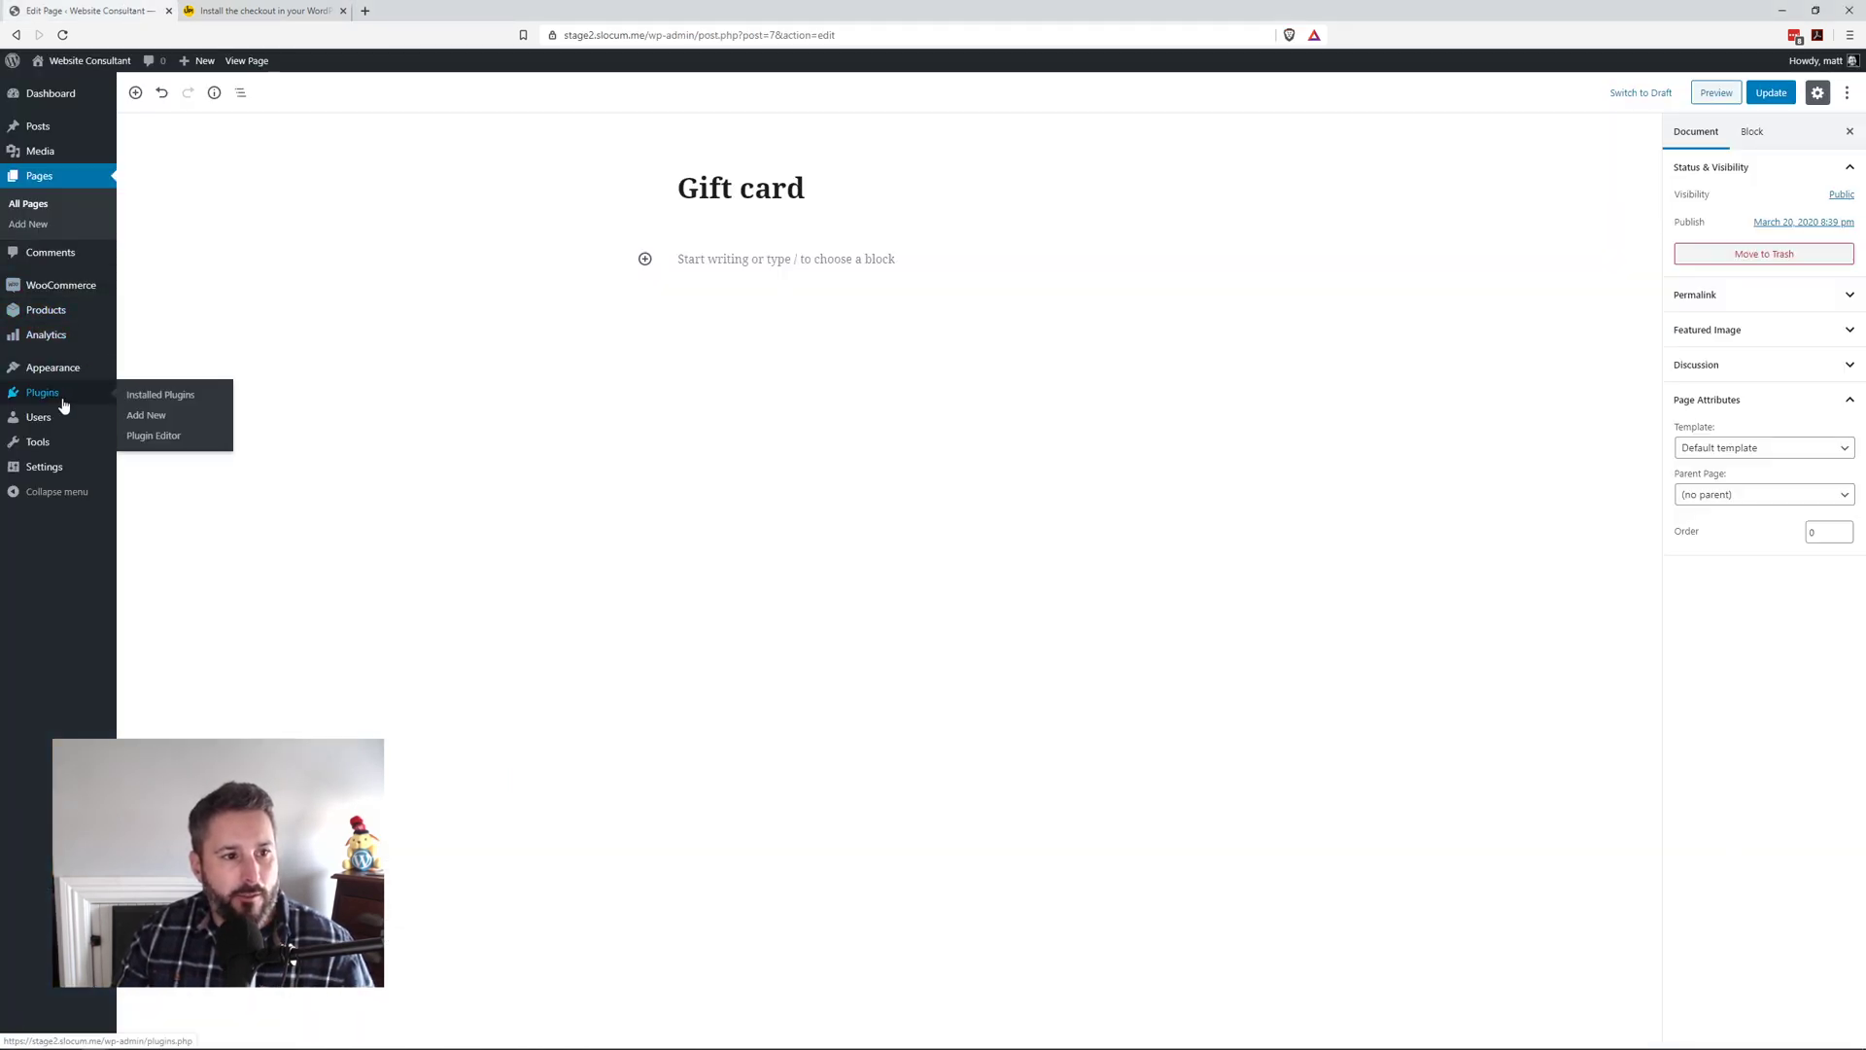
left_click(187, 398)
left_click(1004, 117)
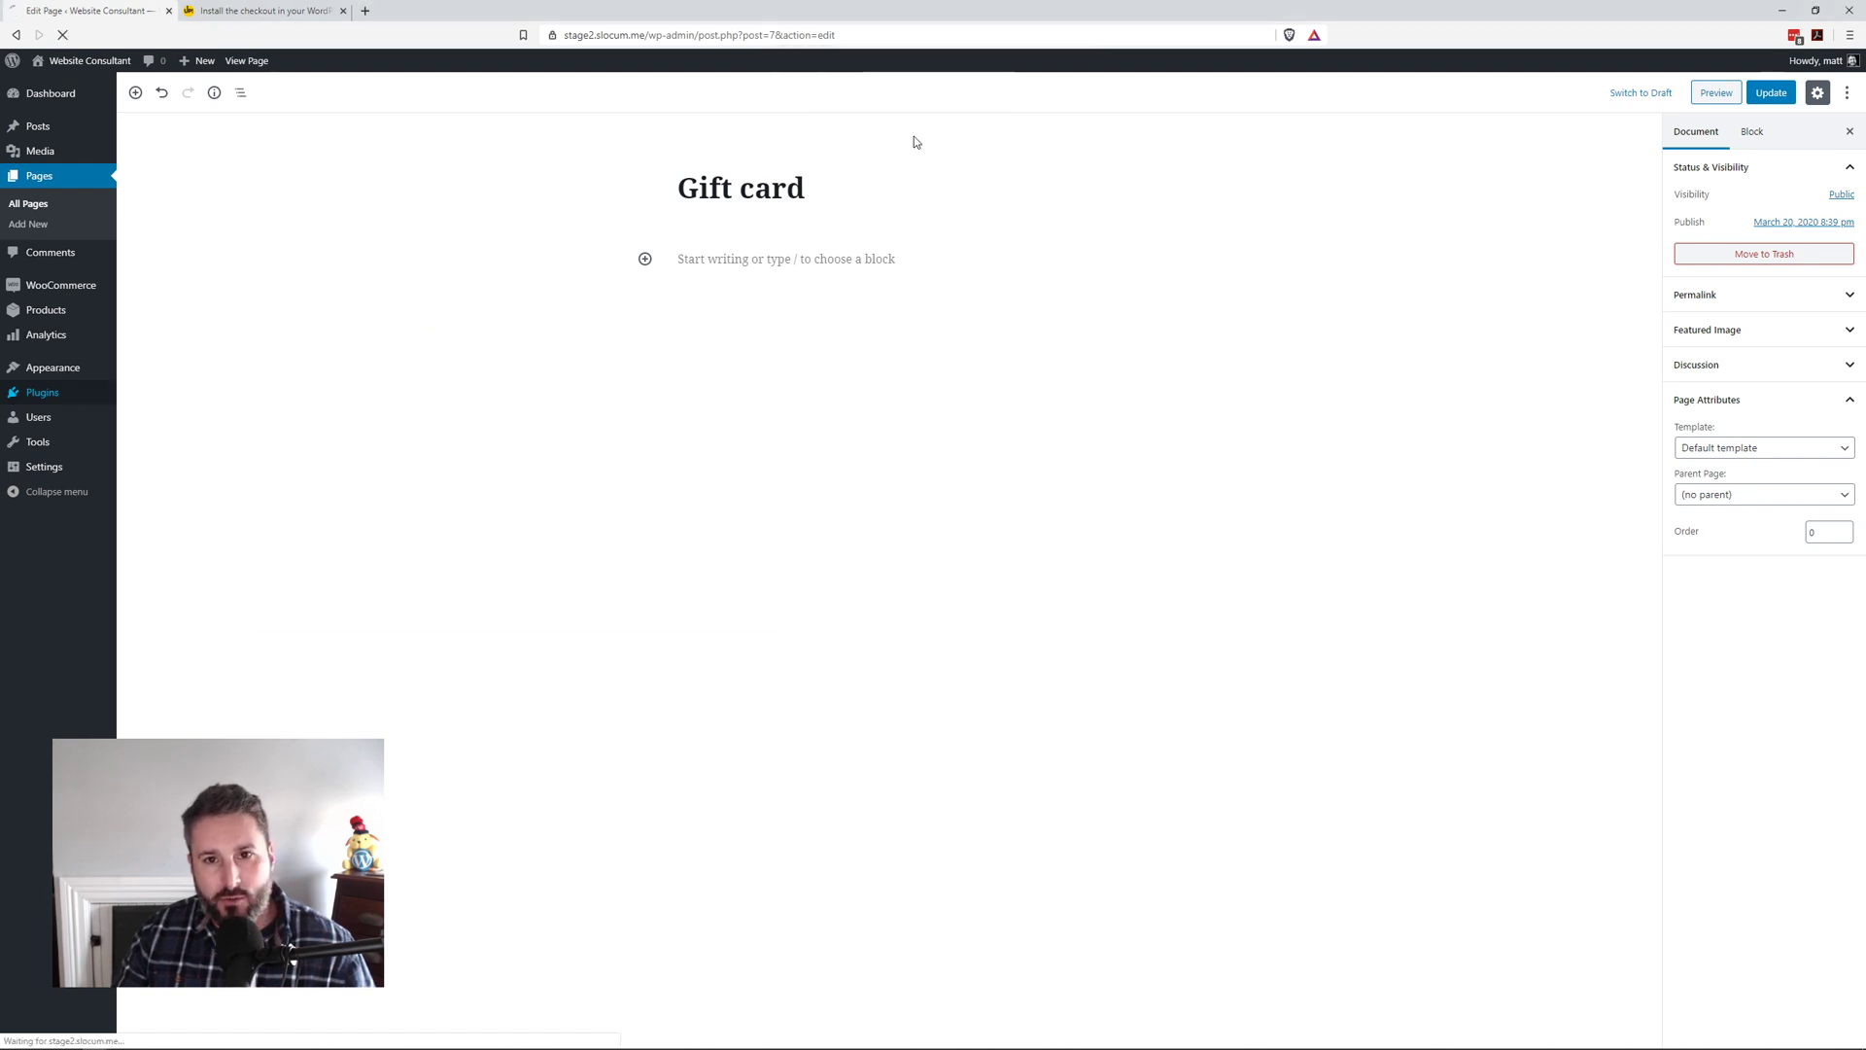
scroll(633, 584, "down", 1)
scroll(634, 584, "down", 7)
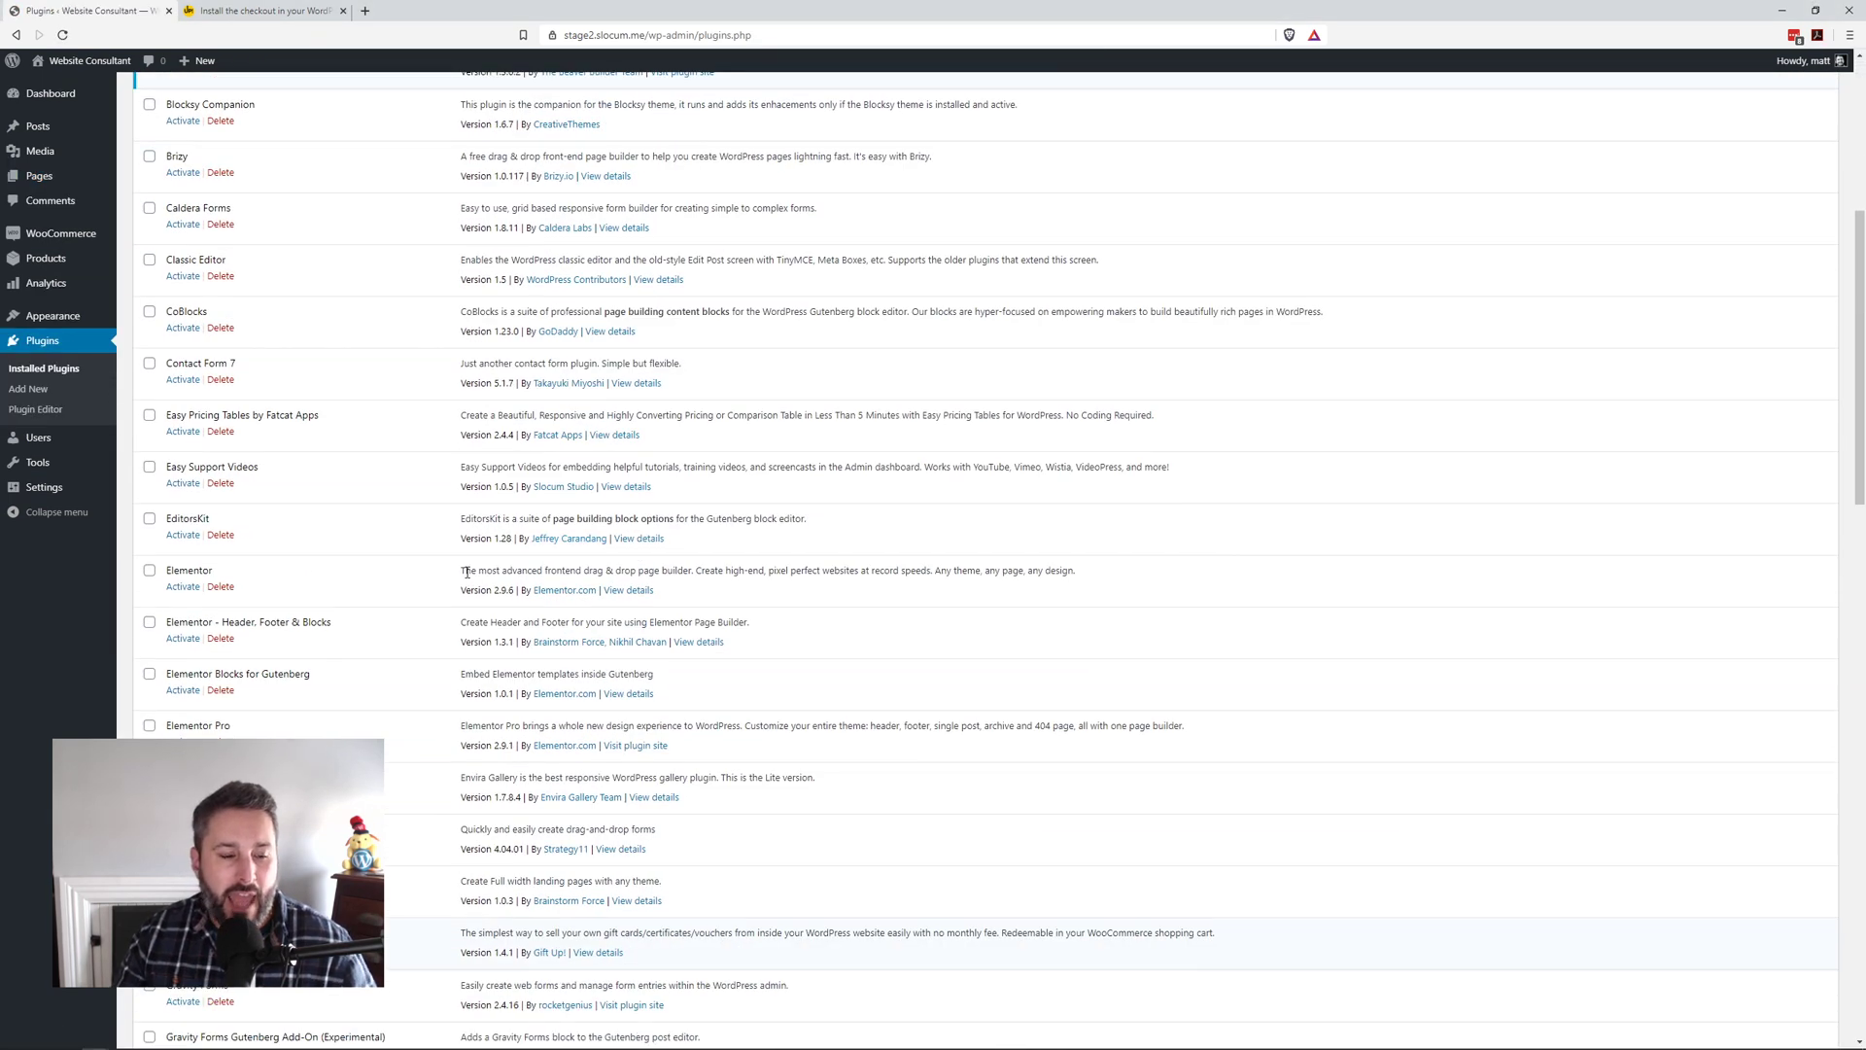
scroll(420, 576, "down", 1)
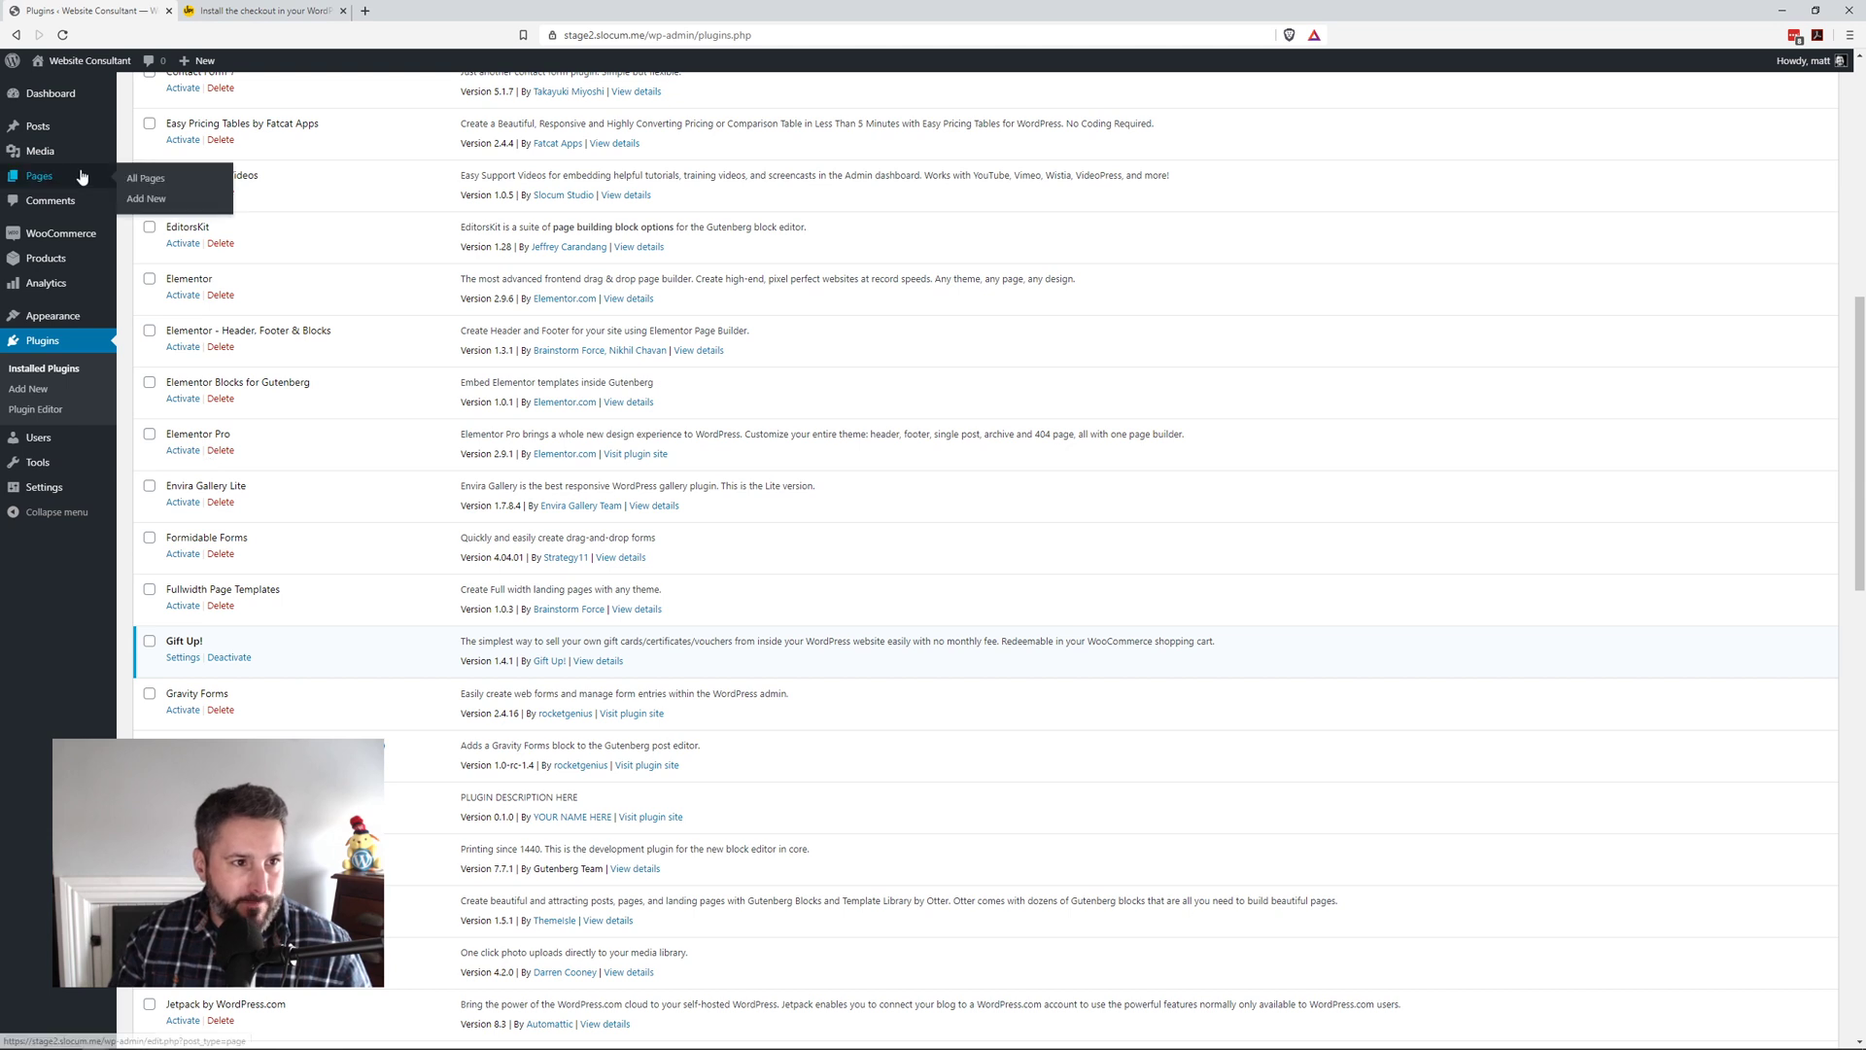
Step: Delete the old Gift Up shortcode line from the Gift card page and update the page
left_click(41, 176)
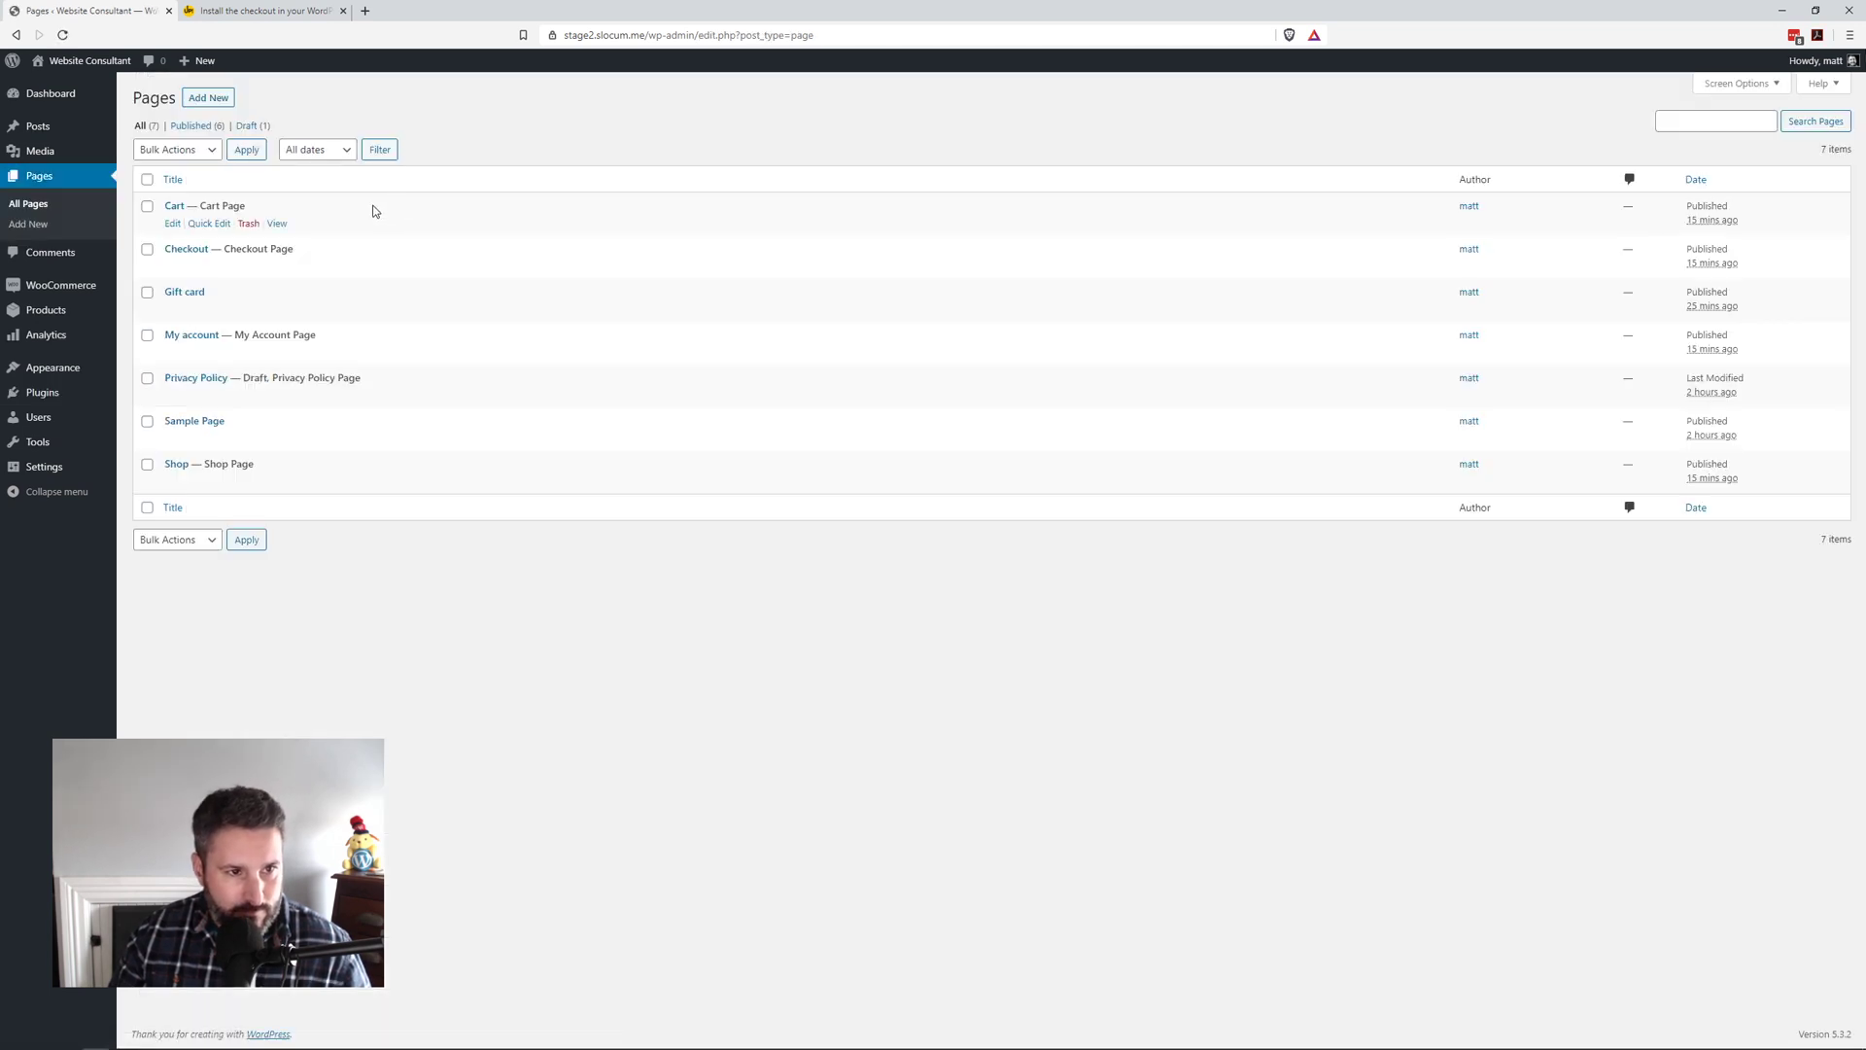
left_click(172, 309)
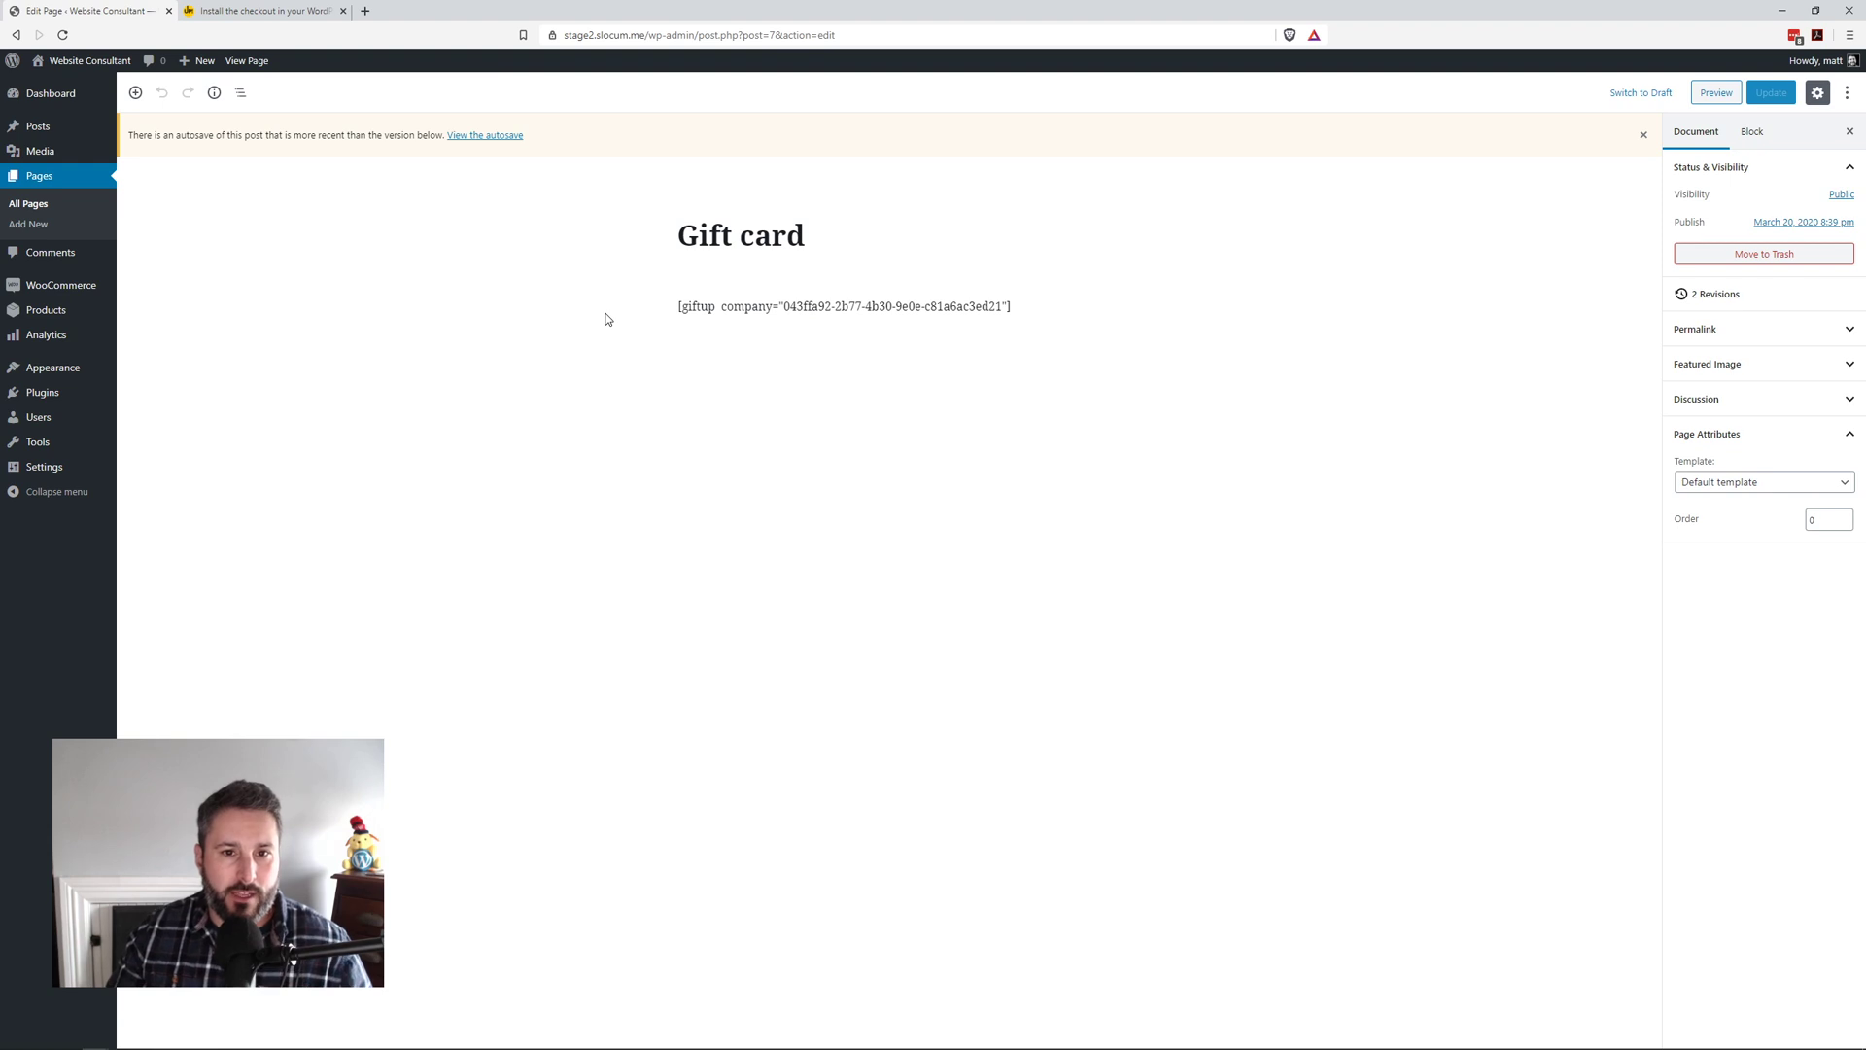
triple_click(743, 305)
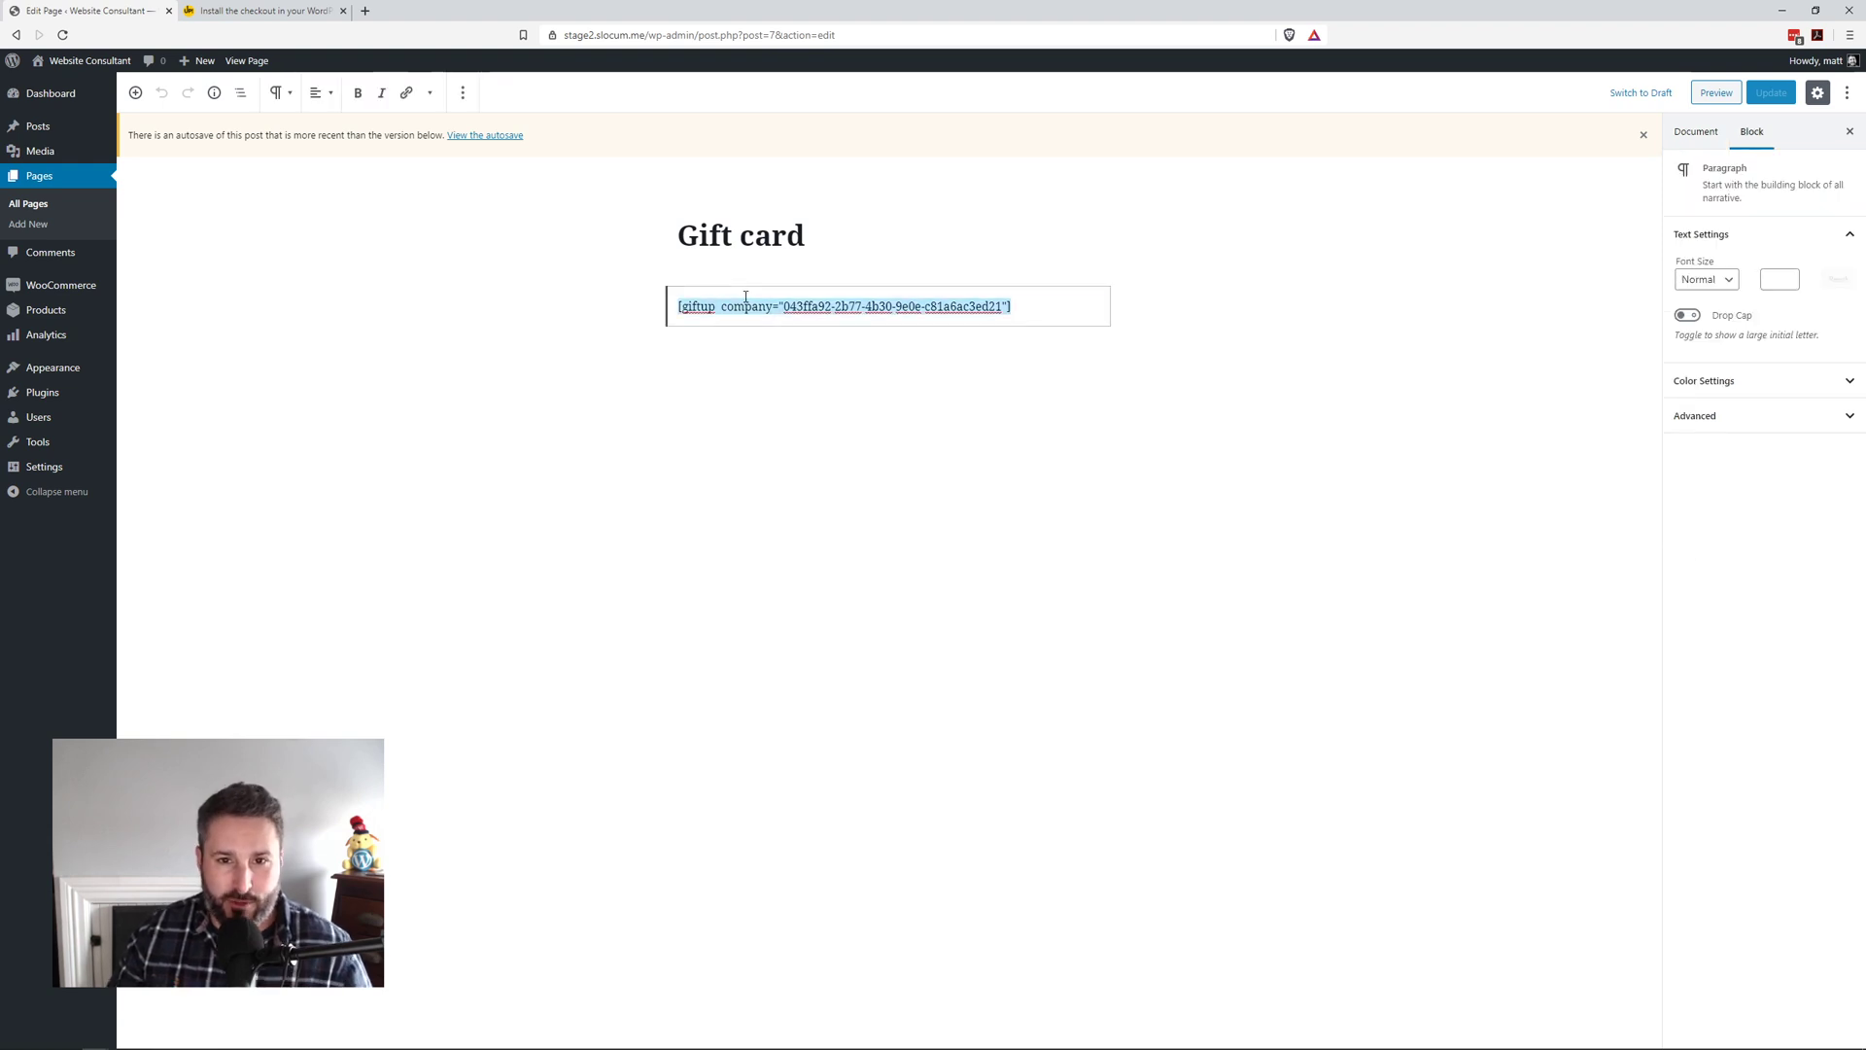
key("BackSpace")
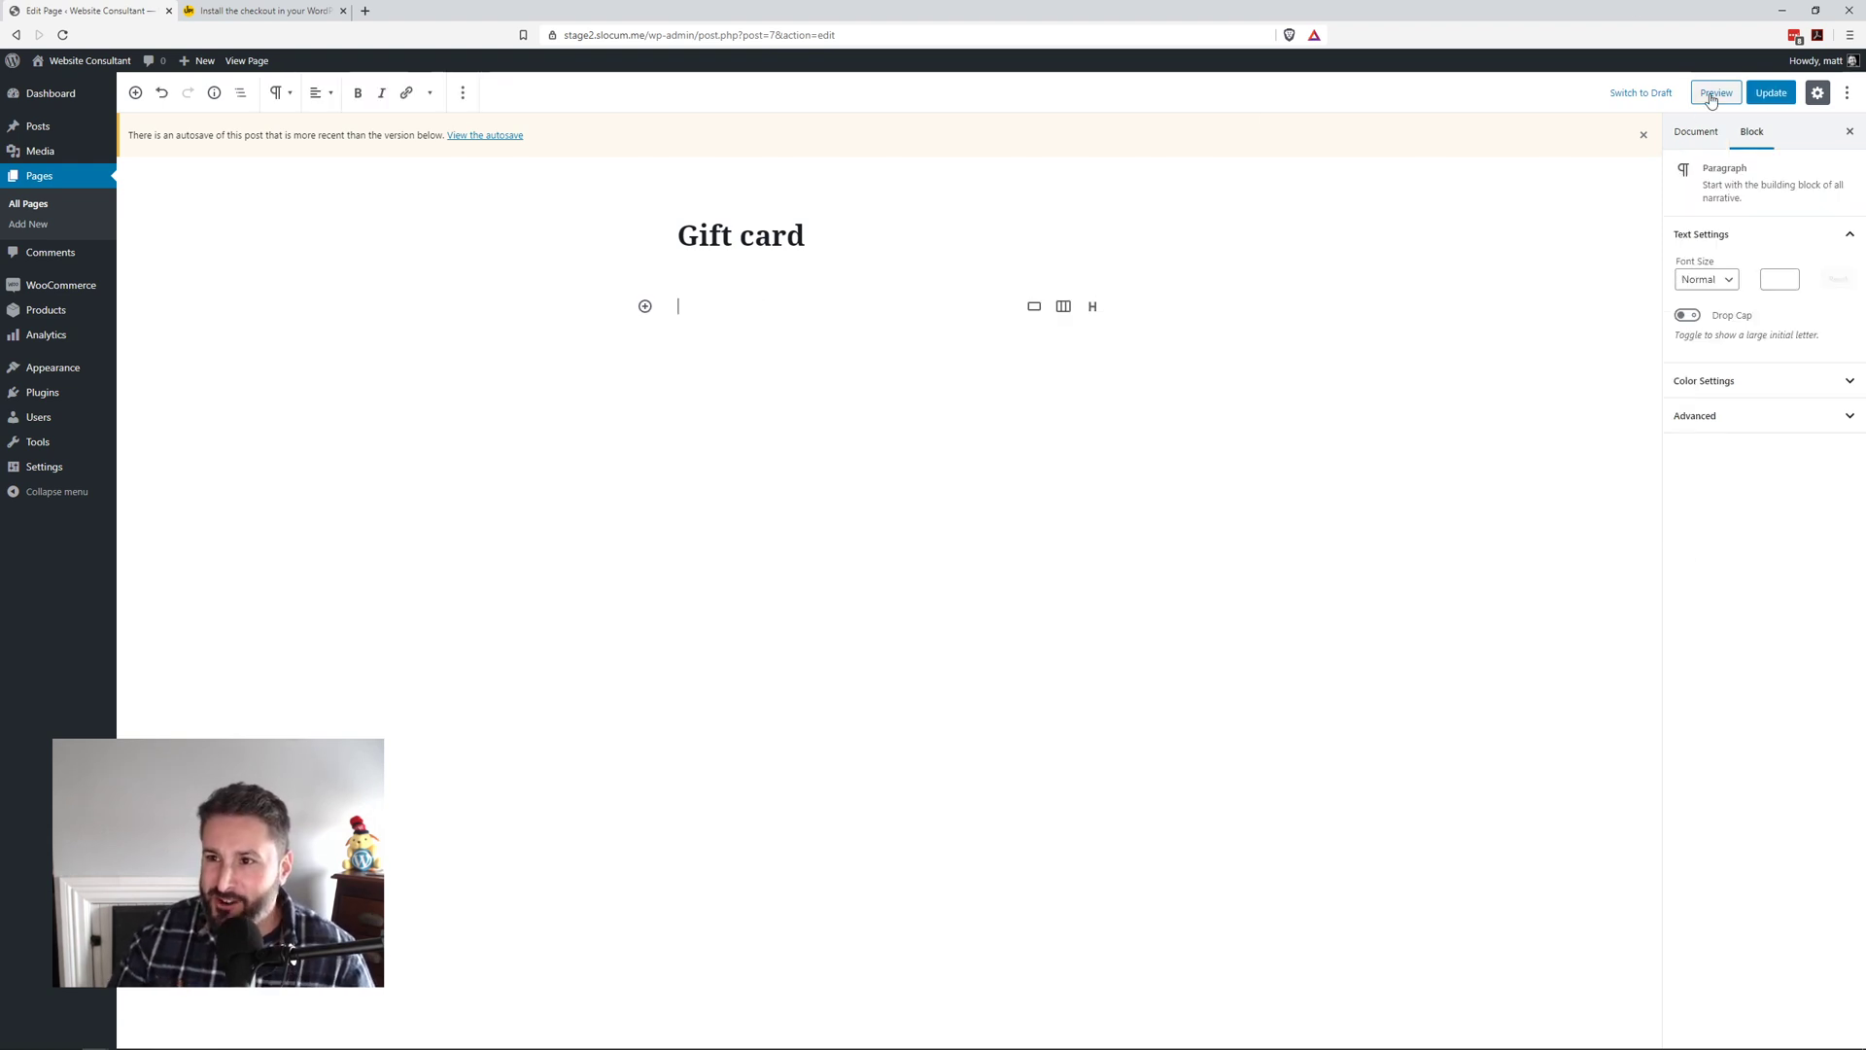
left_click(1771, 92)
Step: Select the generated checkout shortcode in the Gift Up! WordPress installation guide
left_click(257, 11)
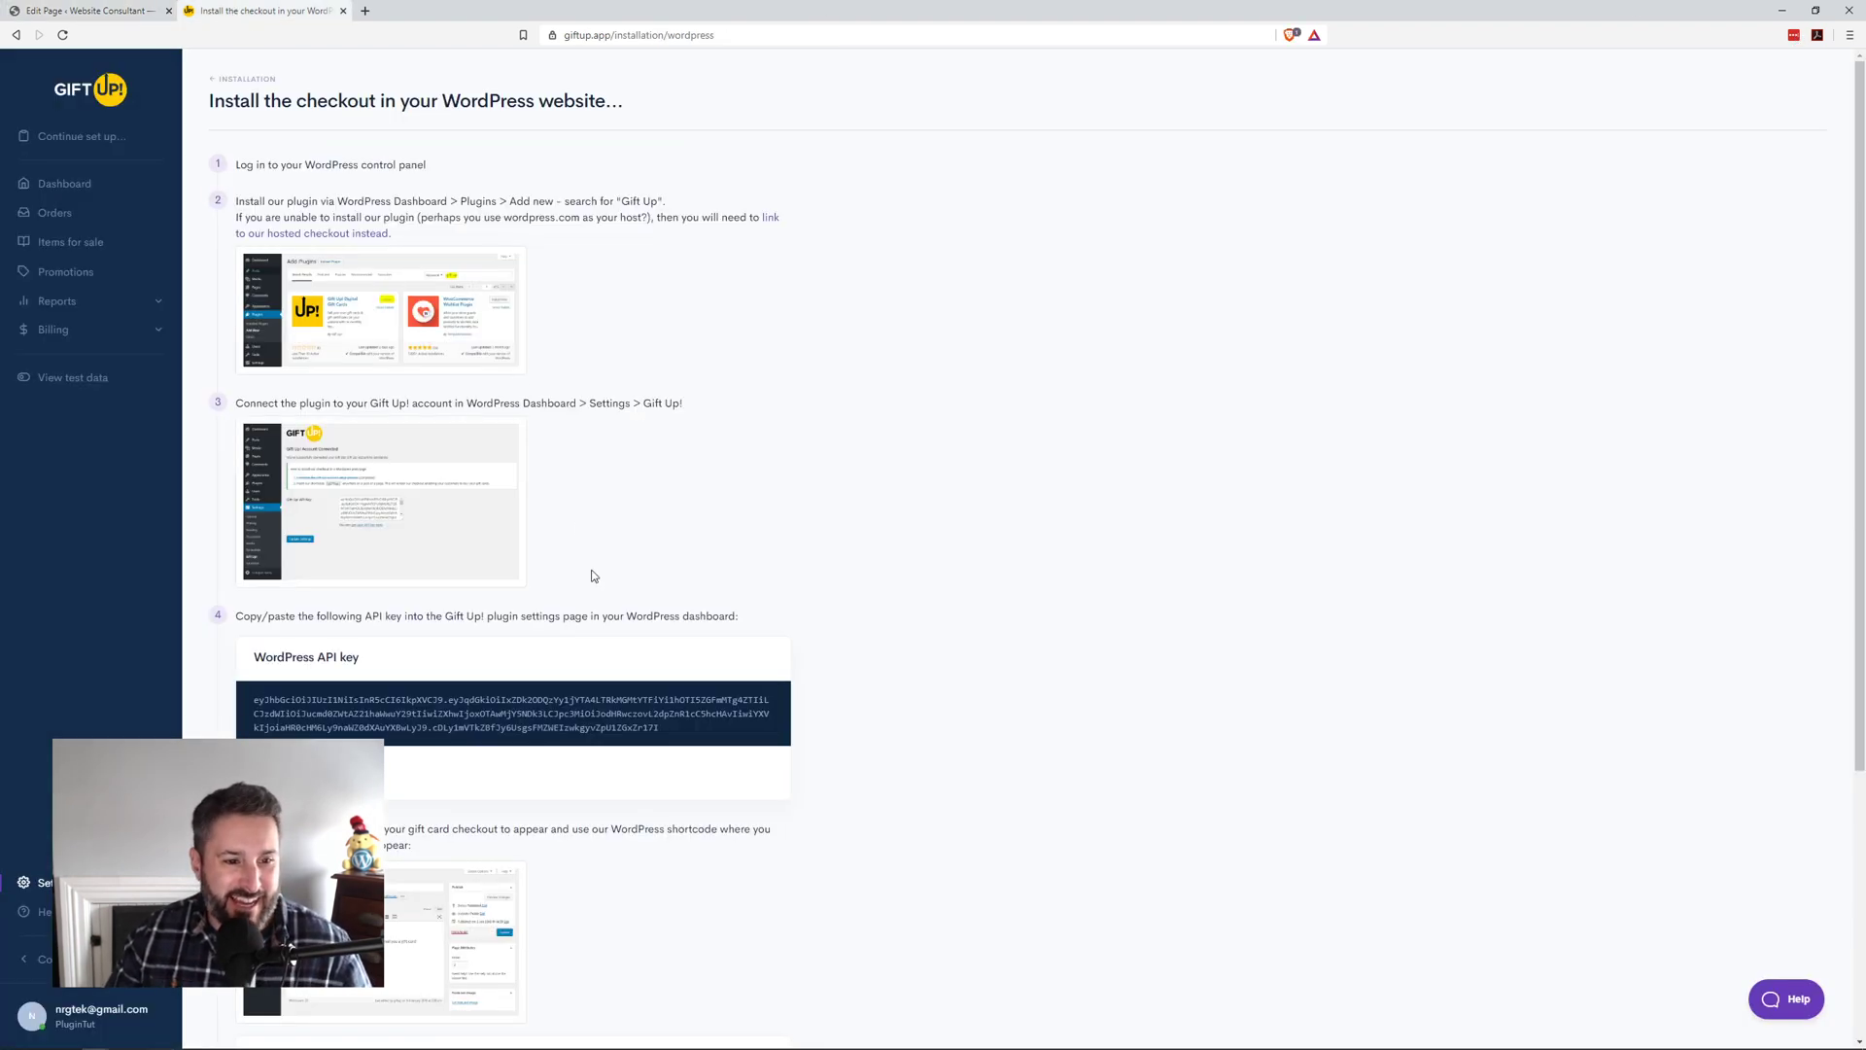
scroll(466, 634, "down", 2)
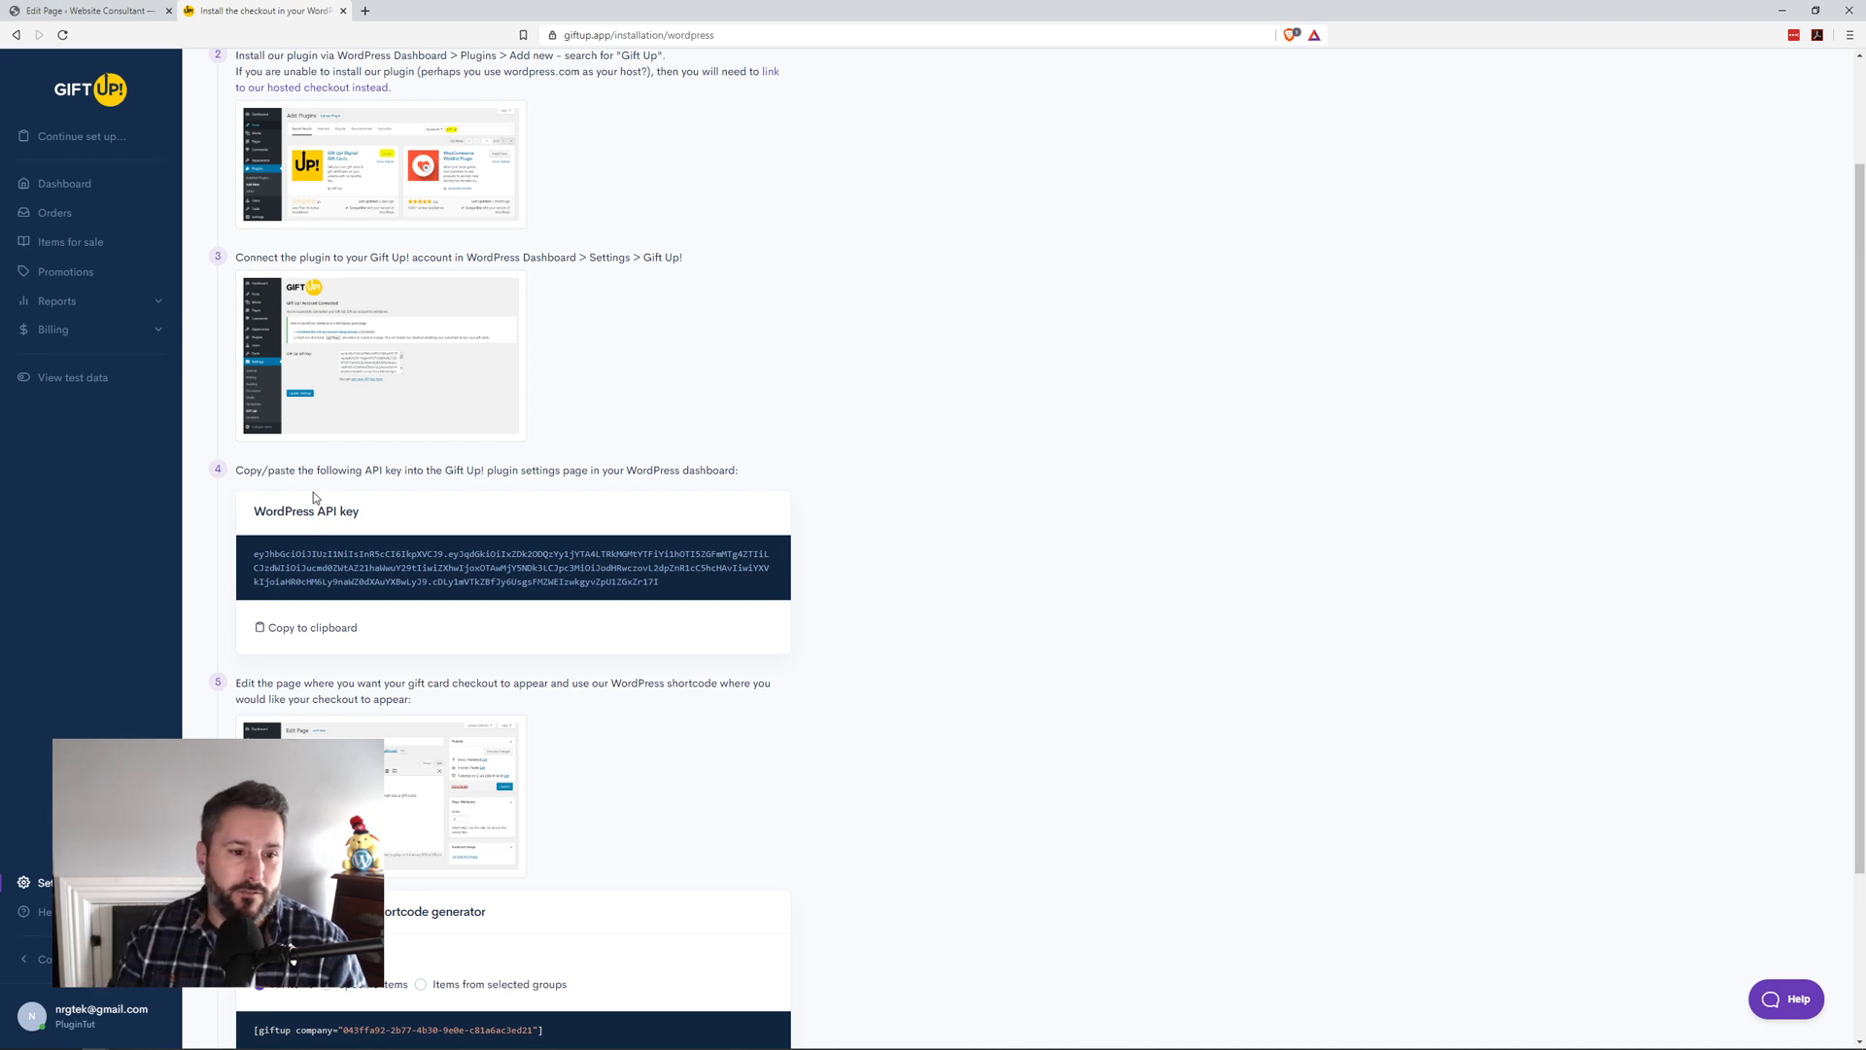
scroll(1038, 548, "down", 2)
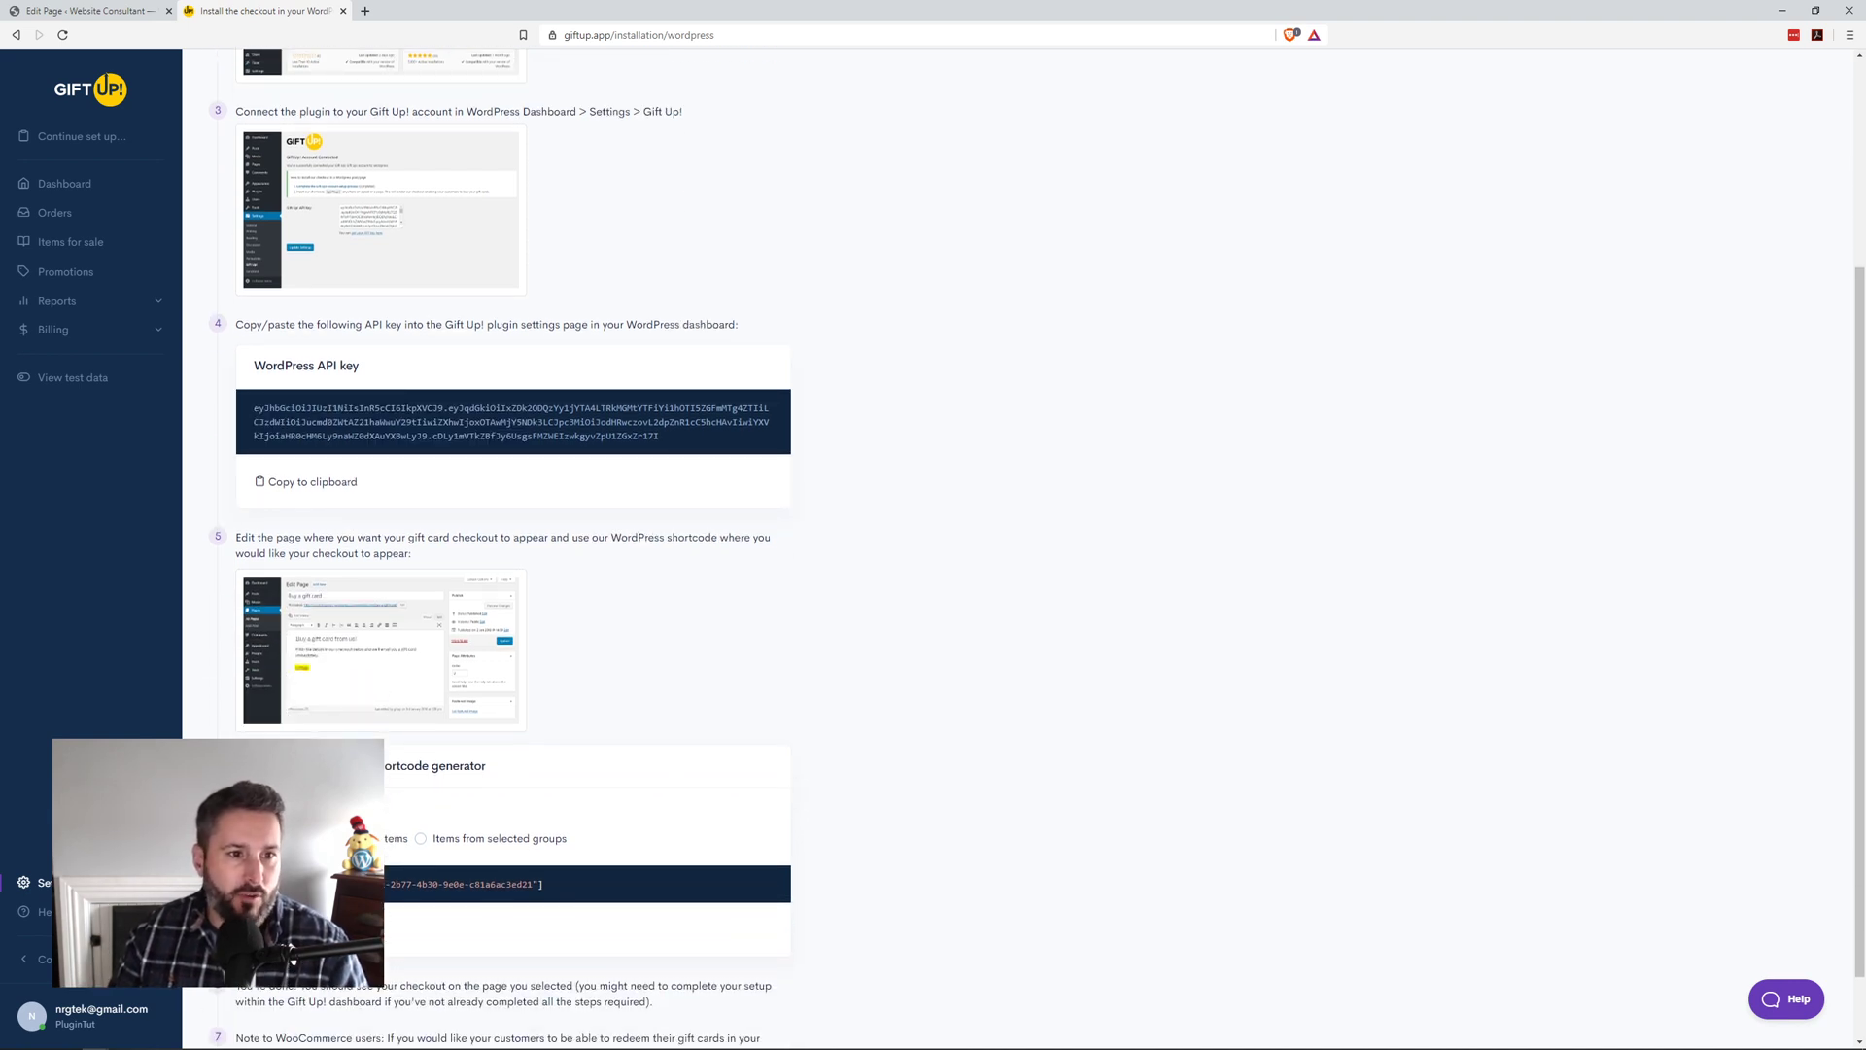
left_click(125, 17)
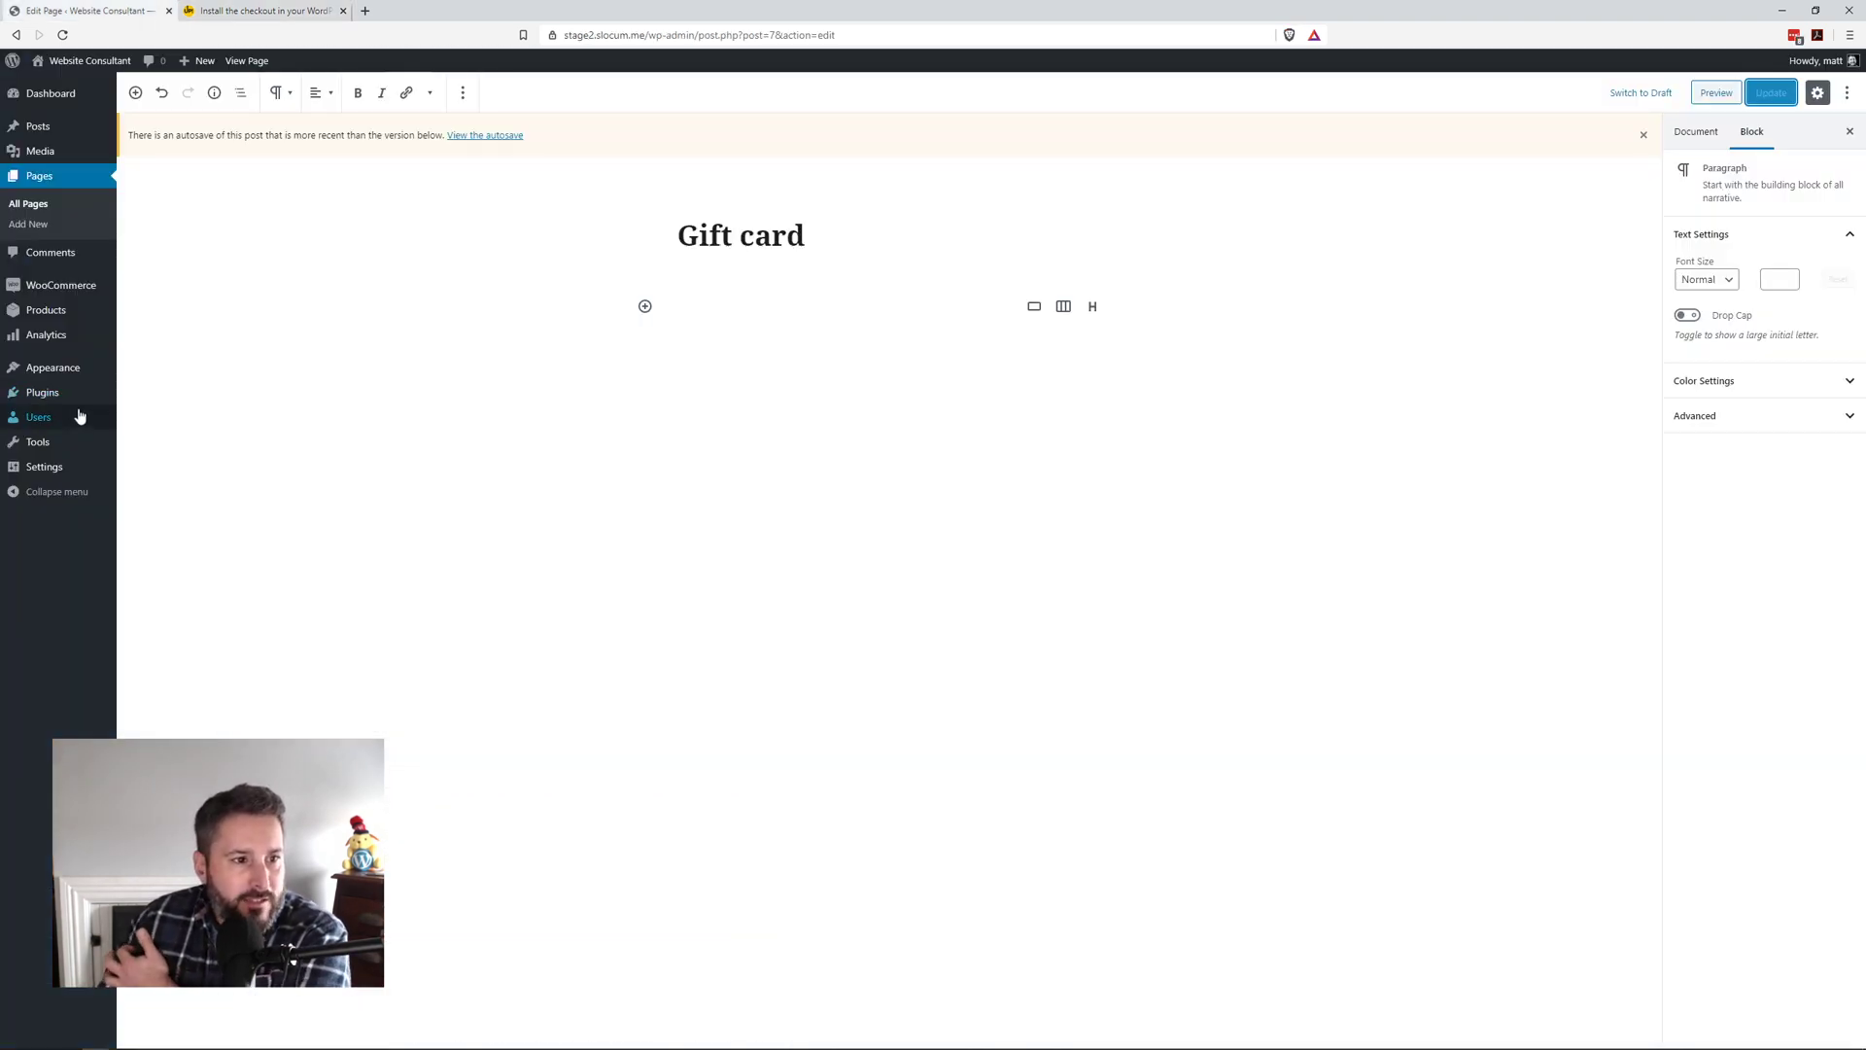
left_click(262, 14)
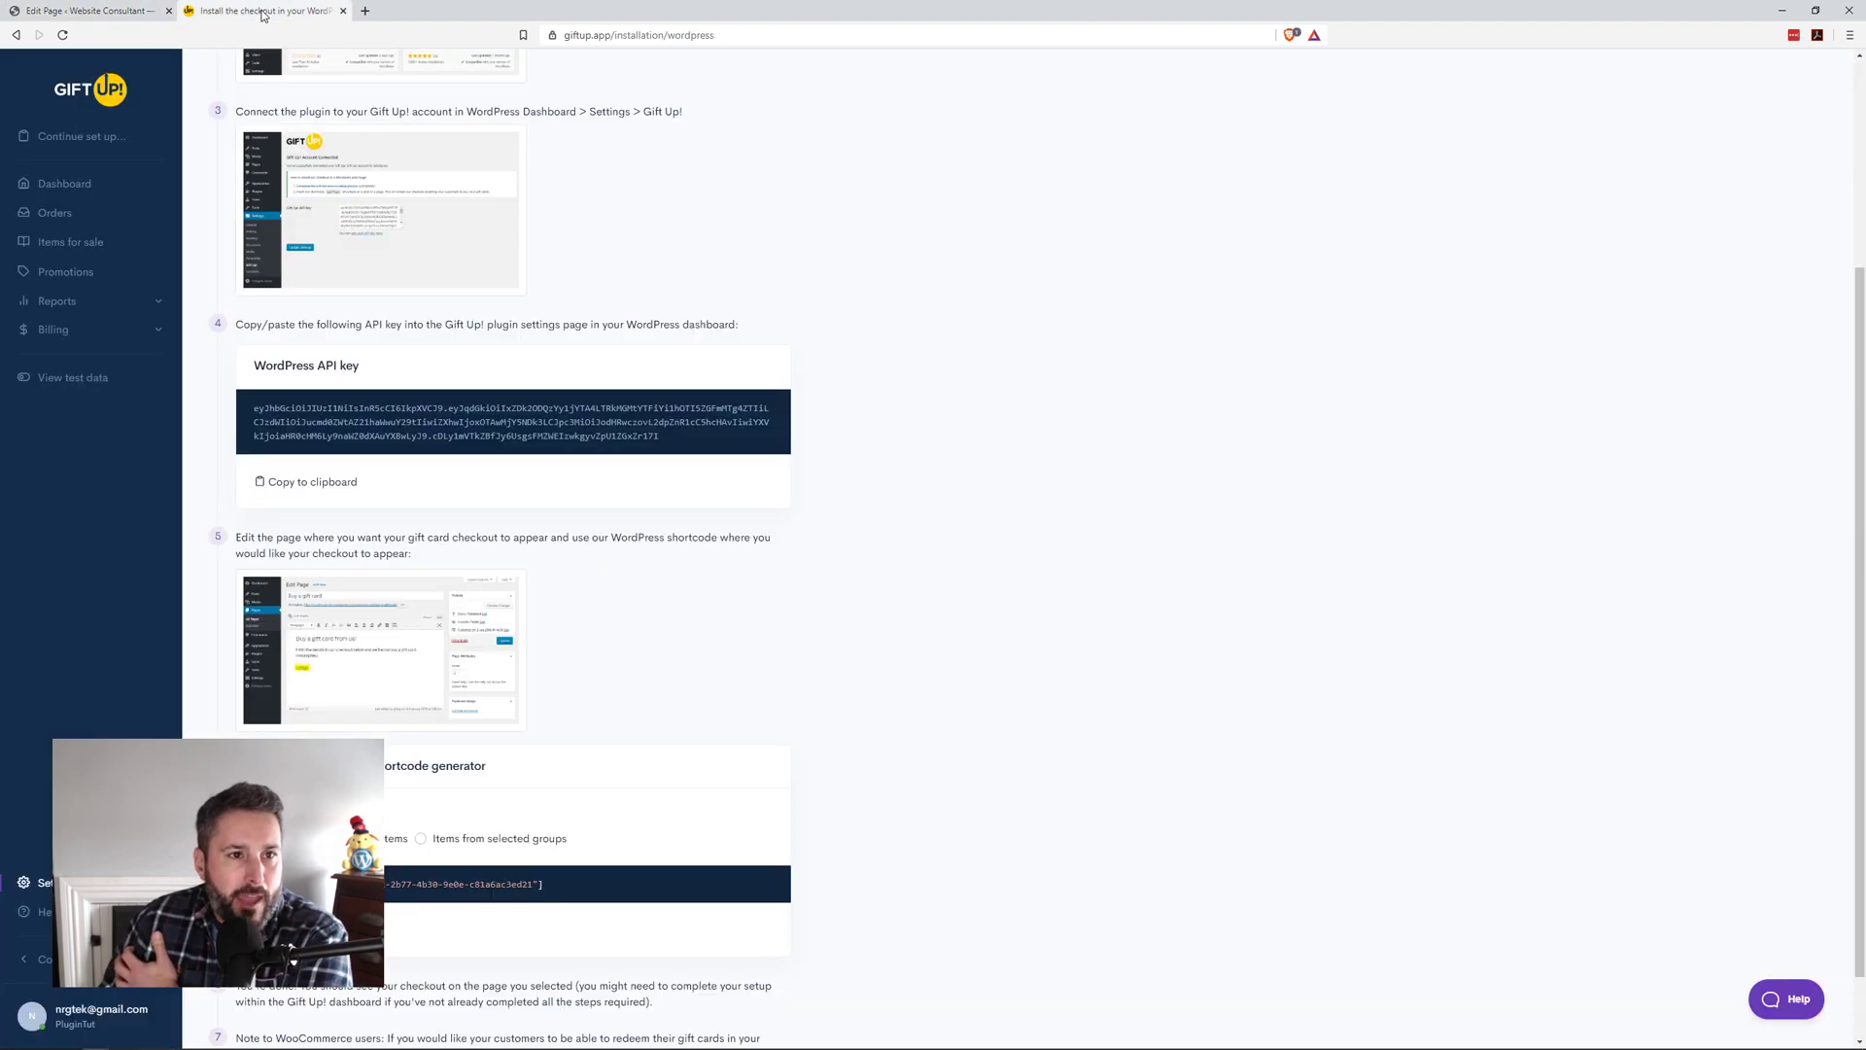
scroll(476, 705, "down", 1)
left_click_drag(563, 803, 292, 803)
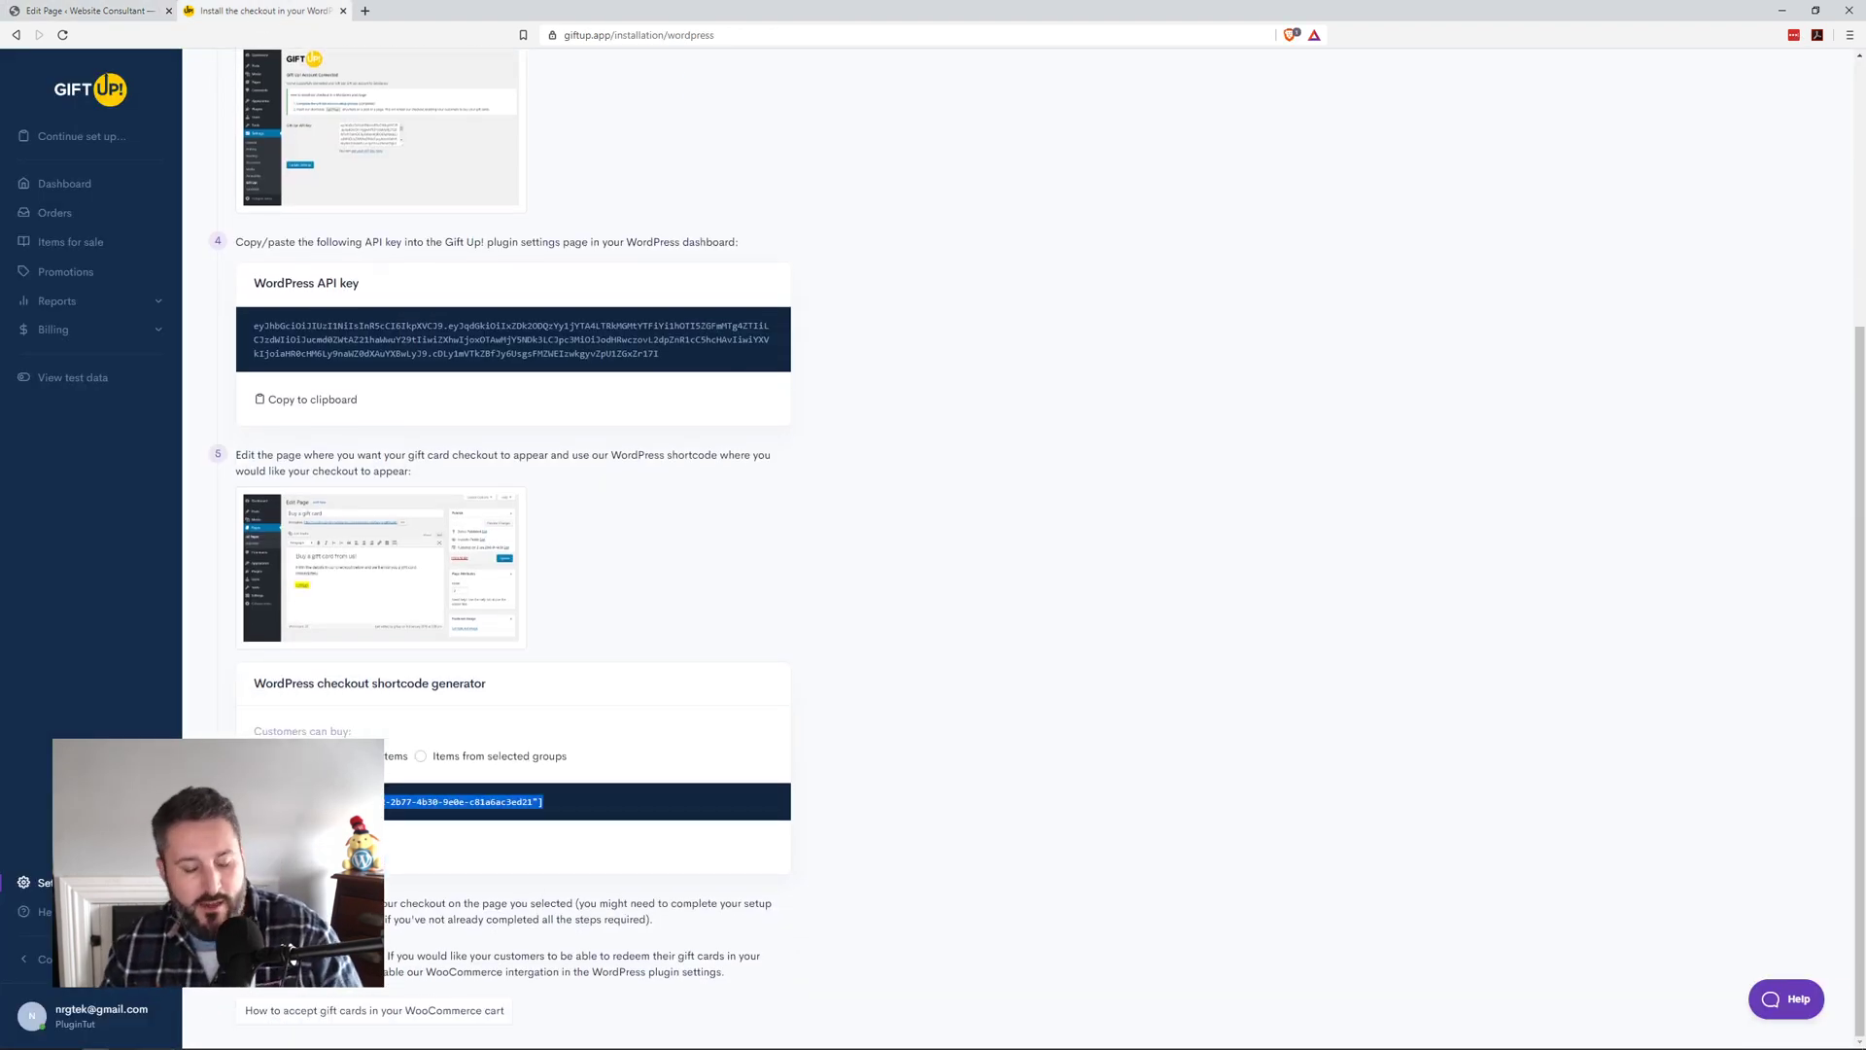
Step: Paste the shortcode into the Gift card page's empty paragraph, update, and dismiss the autosave notice
left_click(93, 11)
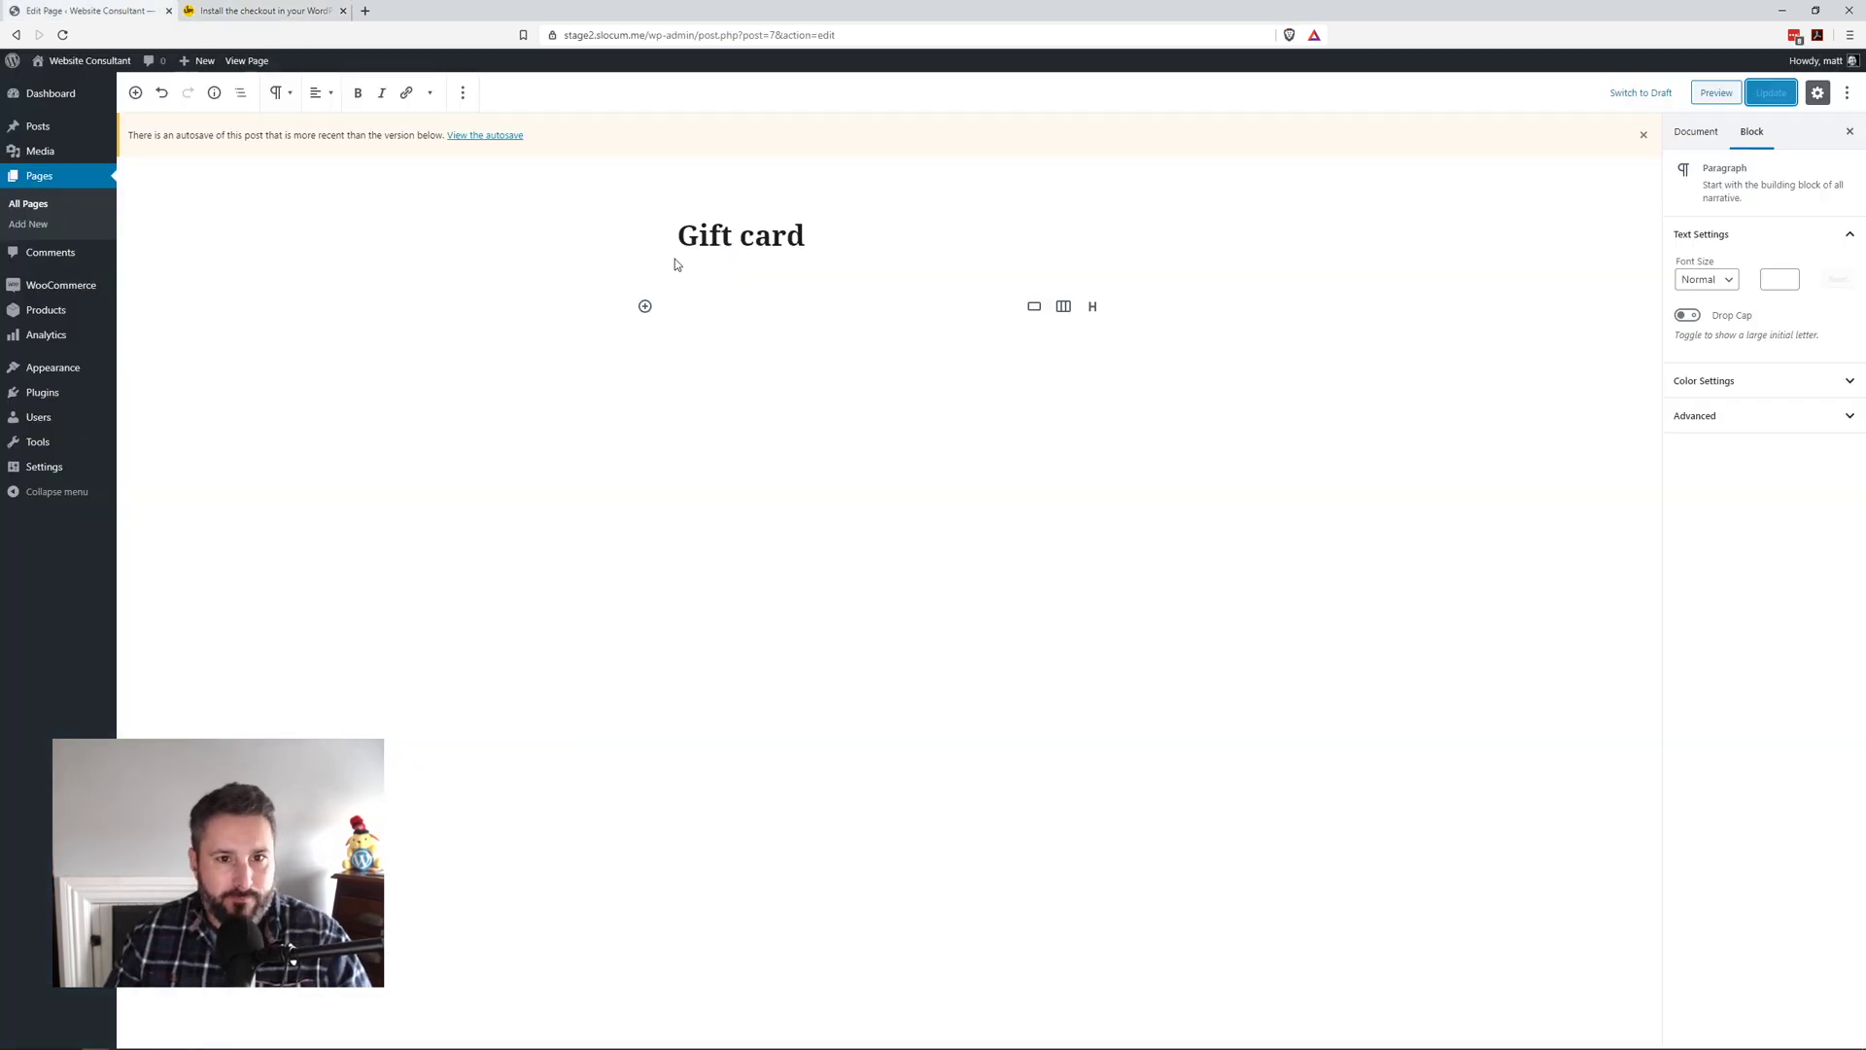
left_click(694, 327)
left_click(708, 305)
type("[giftup company=\"043ffa92-2b77-4b30-9e0e-c81a6ac3ed21\"]")
left_click(1771, 92)
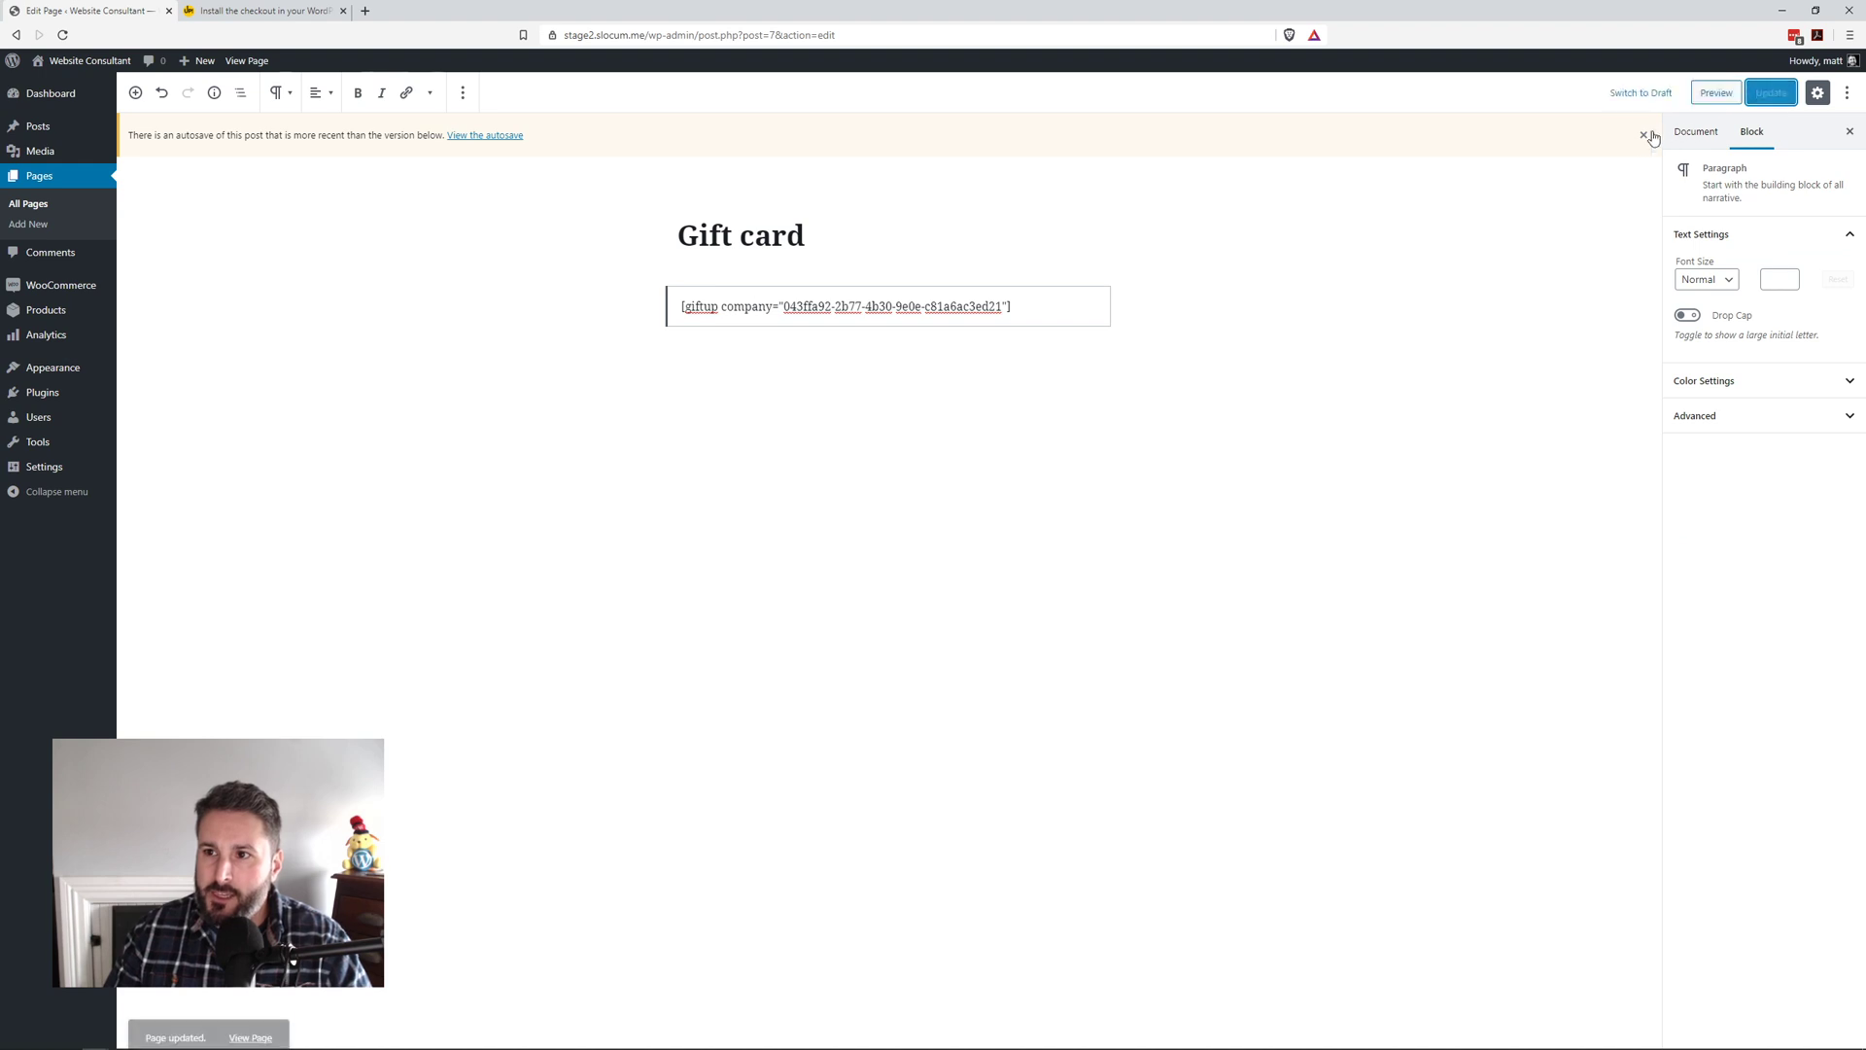
left_click(1643, 136)
Step: Preview the Gift card page and start buying the $10 gift card for yourself, quantity 1
left_click(1715, 92)
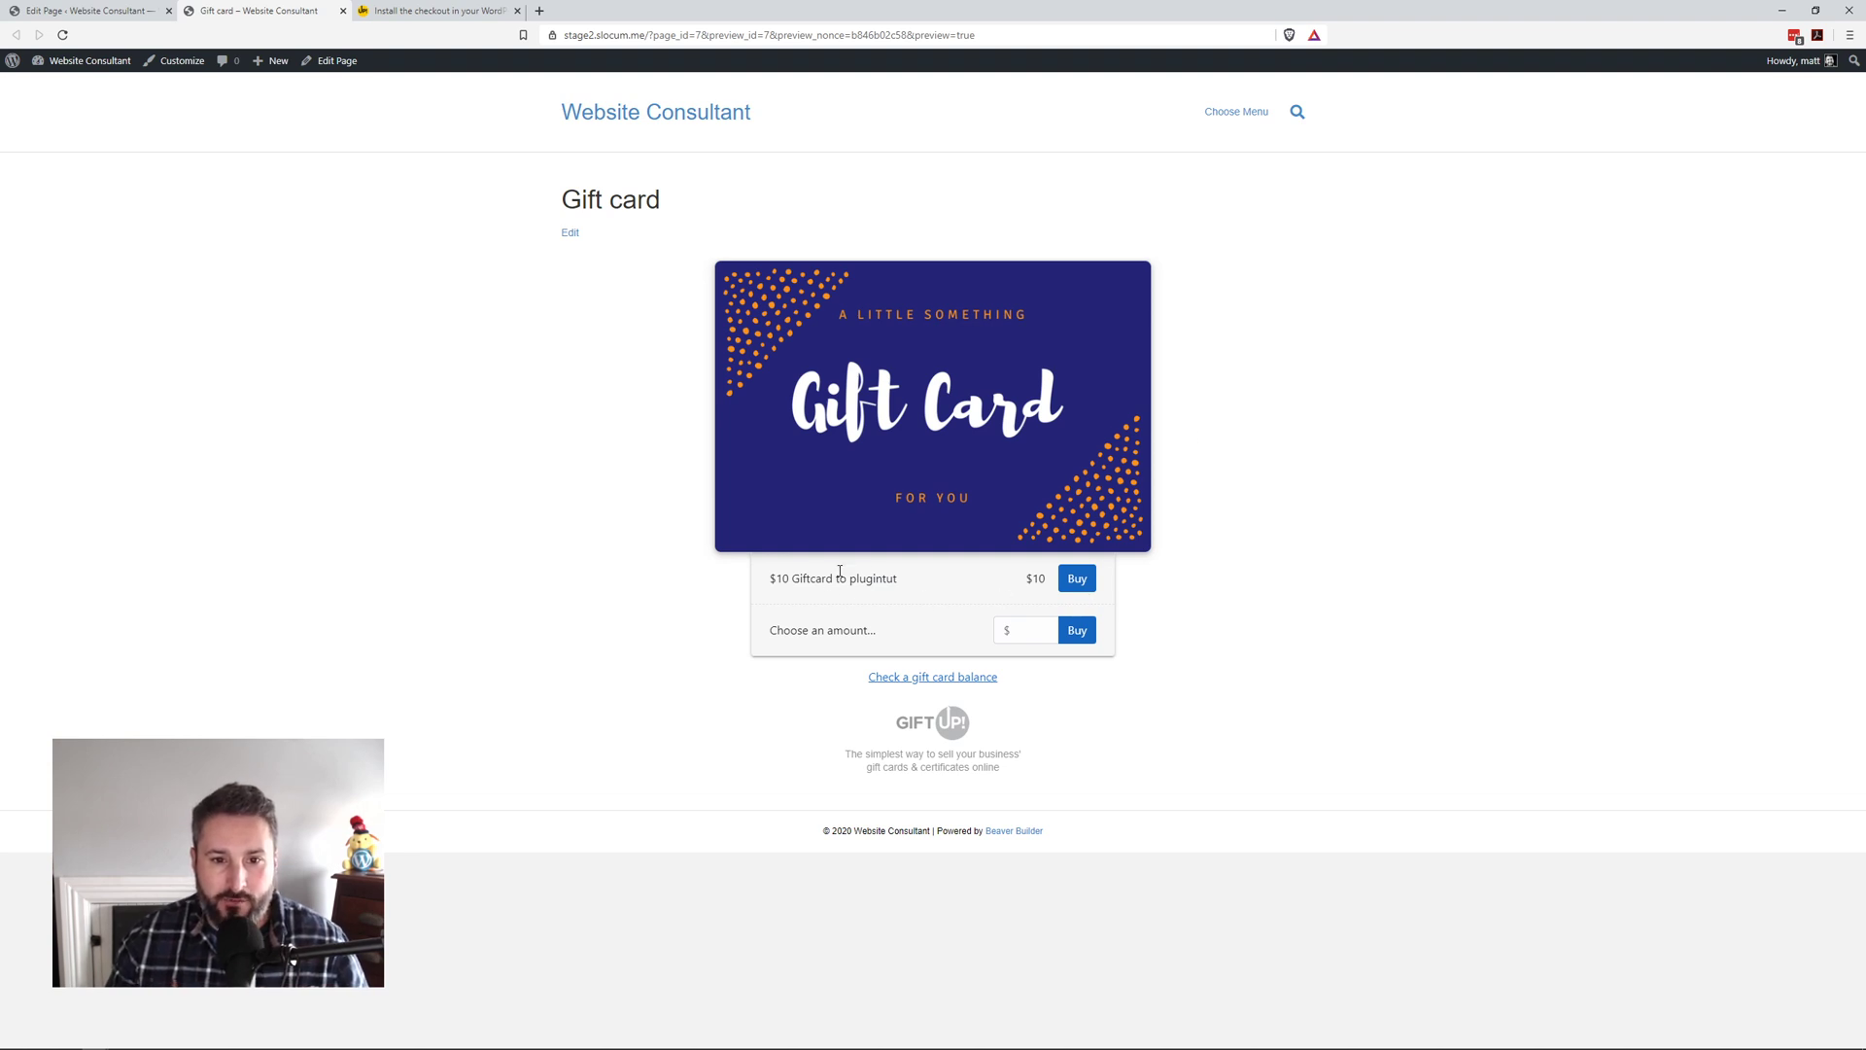
left_click(1076, 579)
right_click(1080, 583)
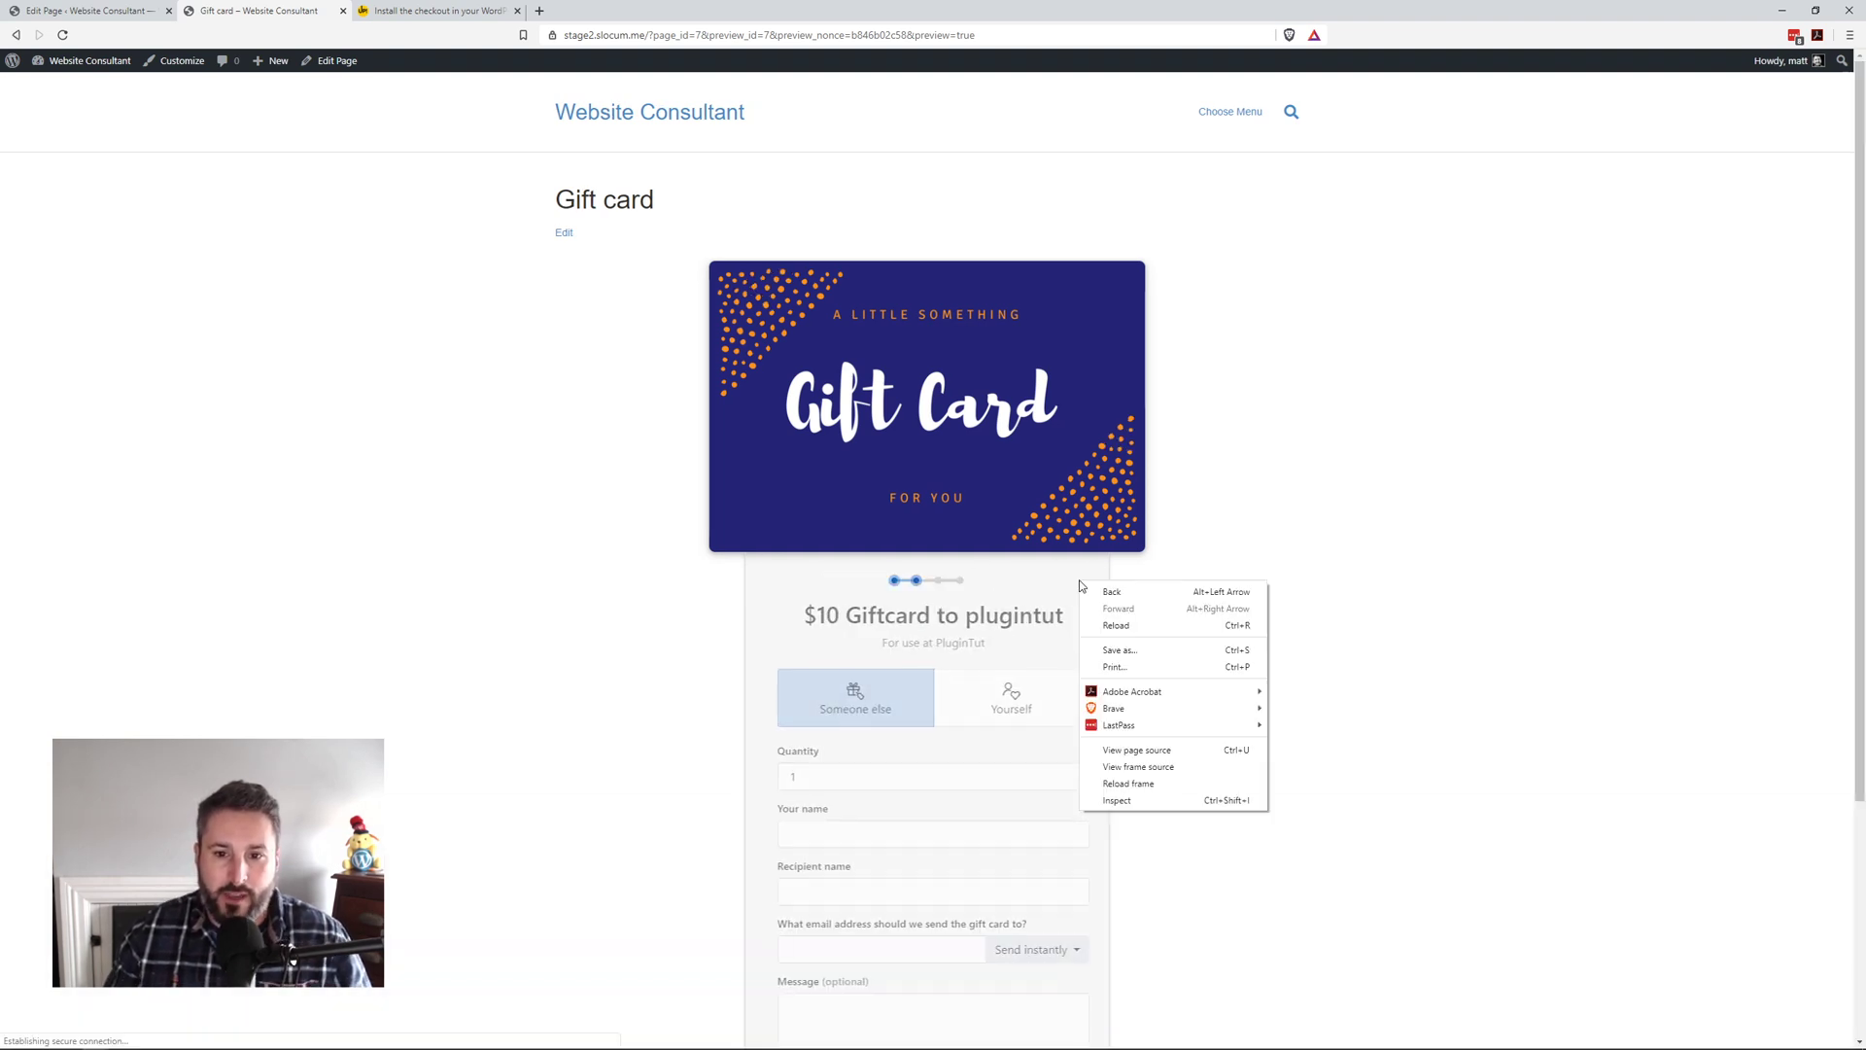
left_click(1303, 524)
scroll(1074, 650, "down", 3)
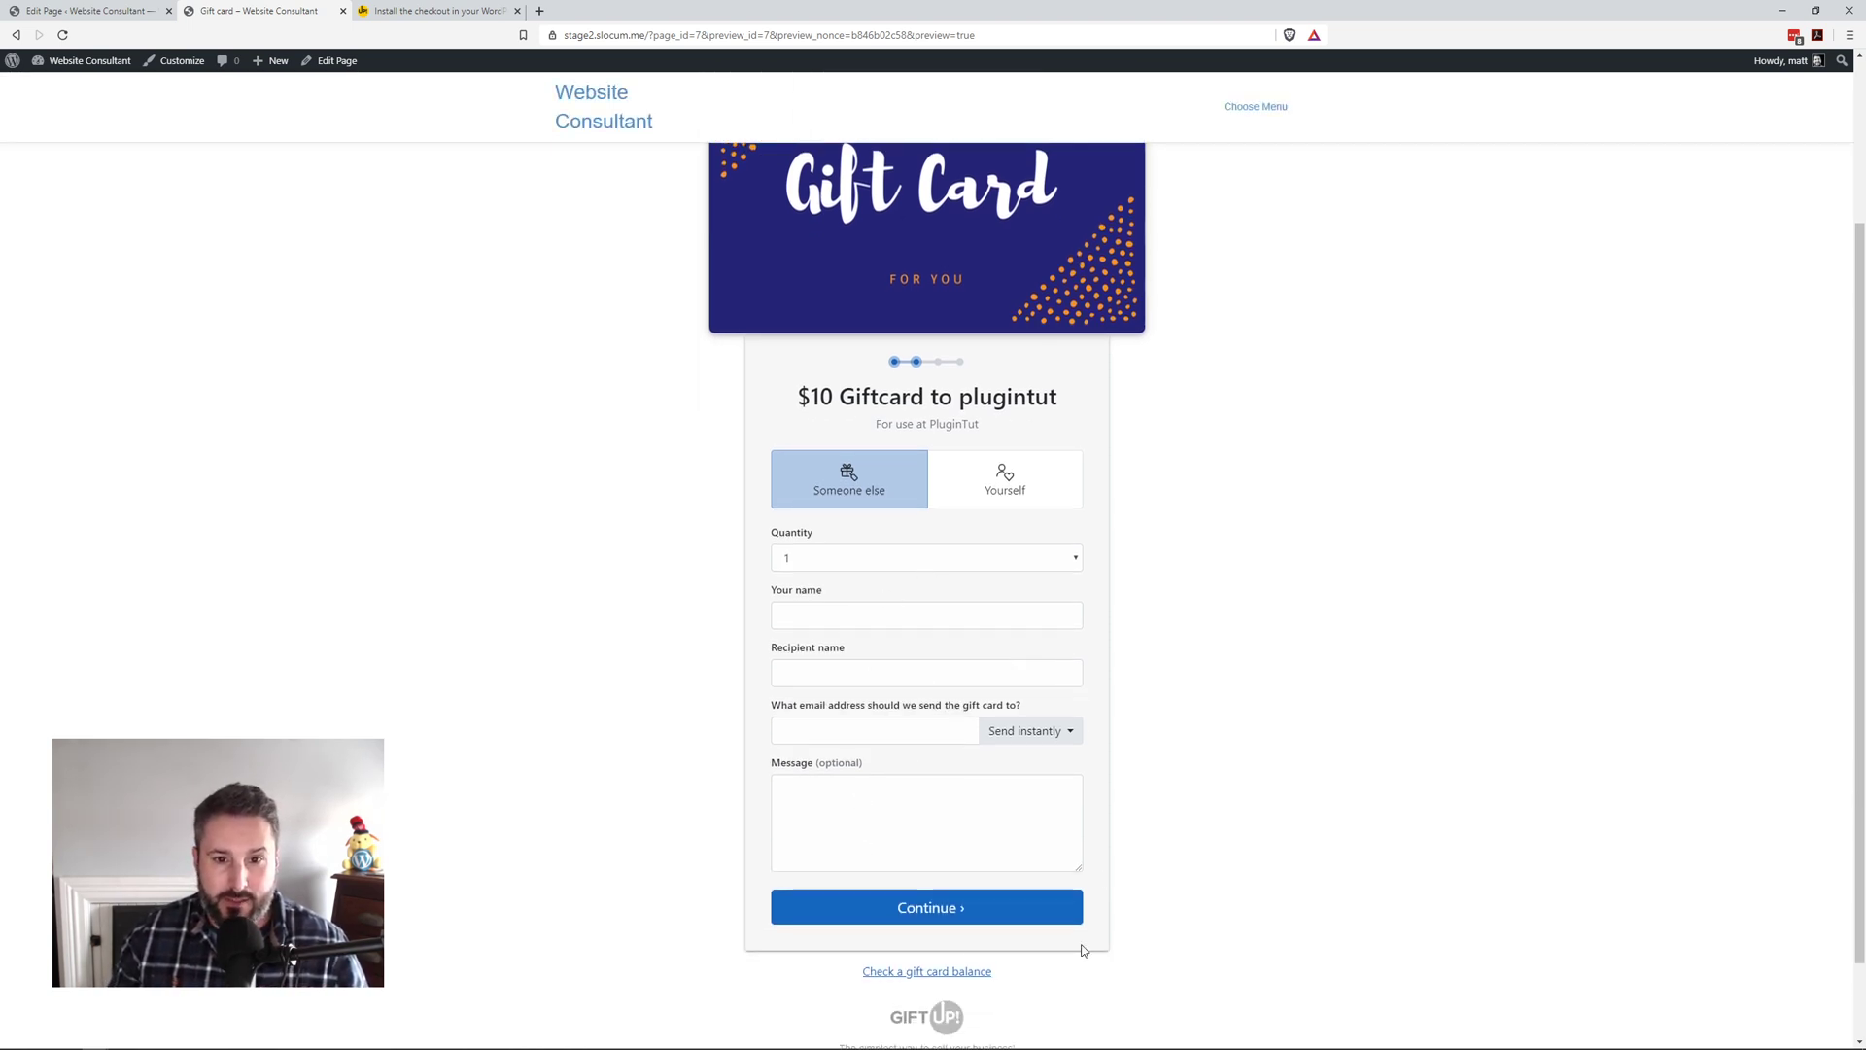
left_click(1021, 489)
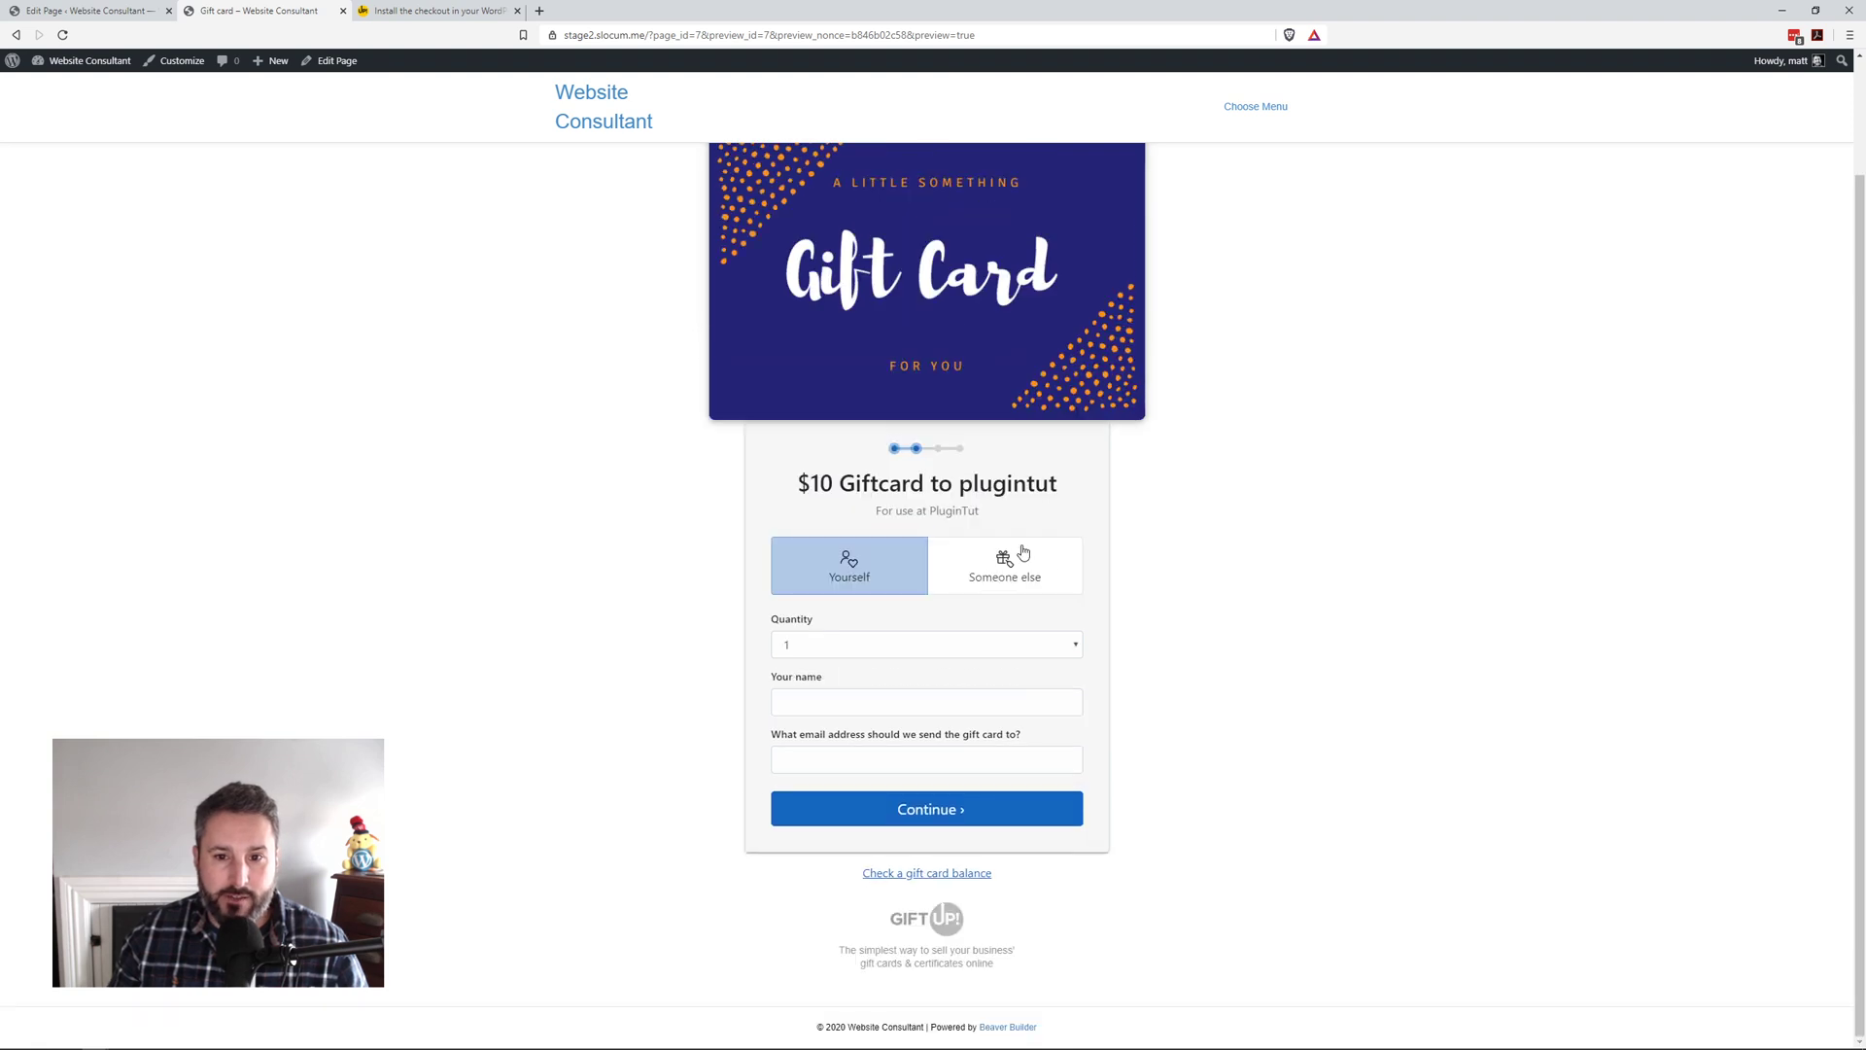
left_click(910, 646)
left_click(1262, 654)
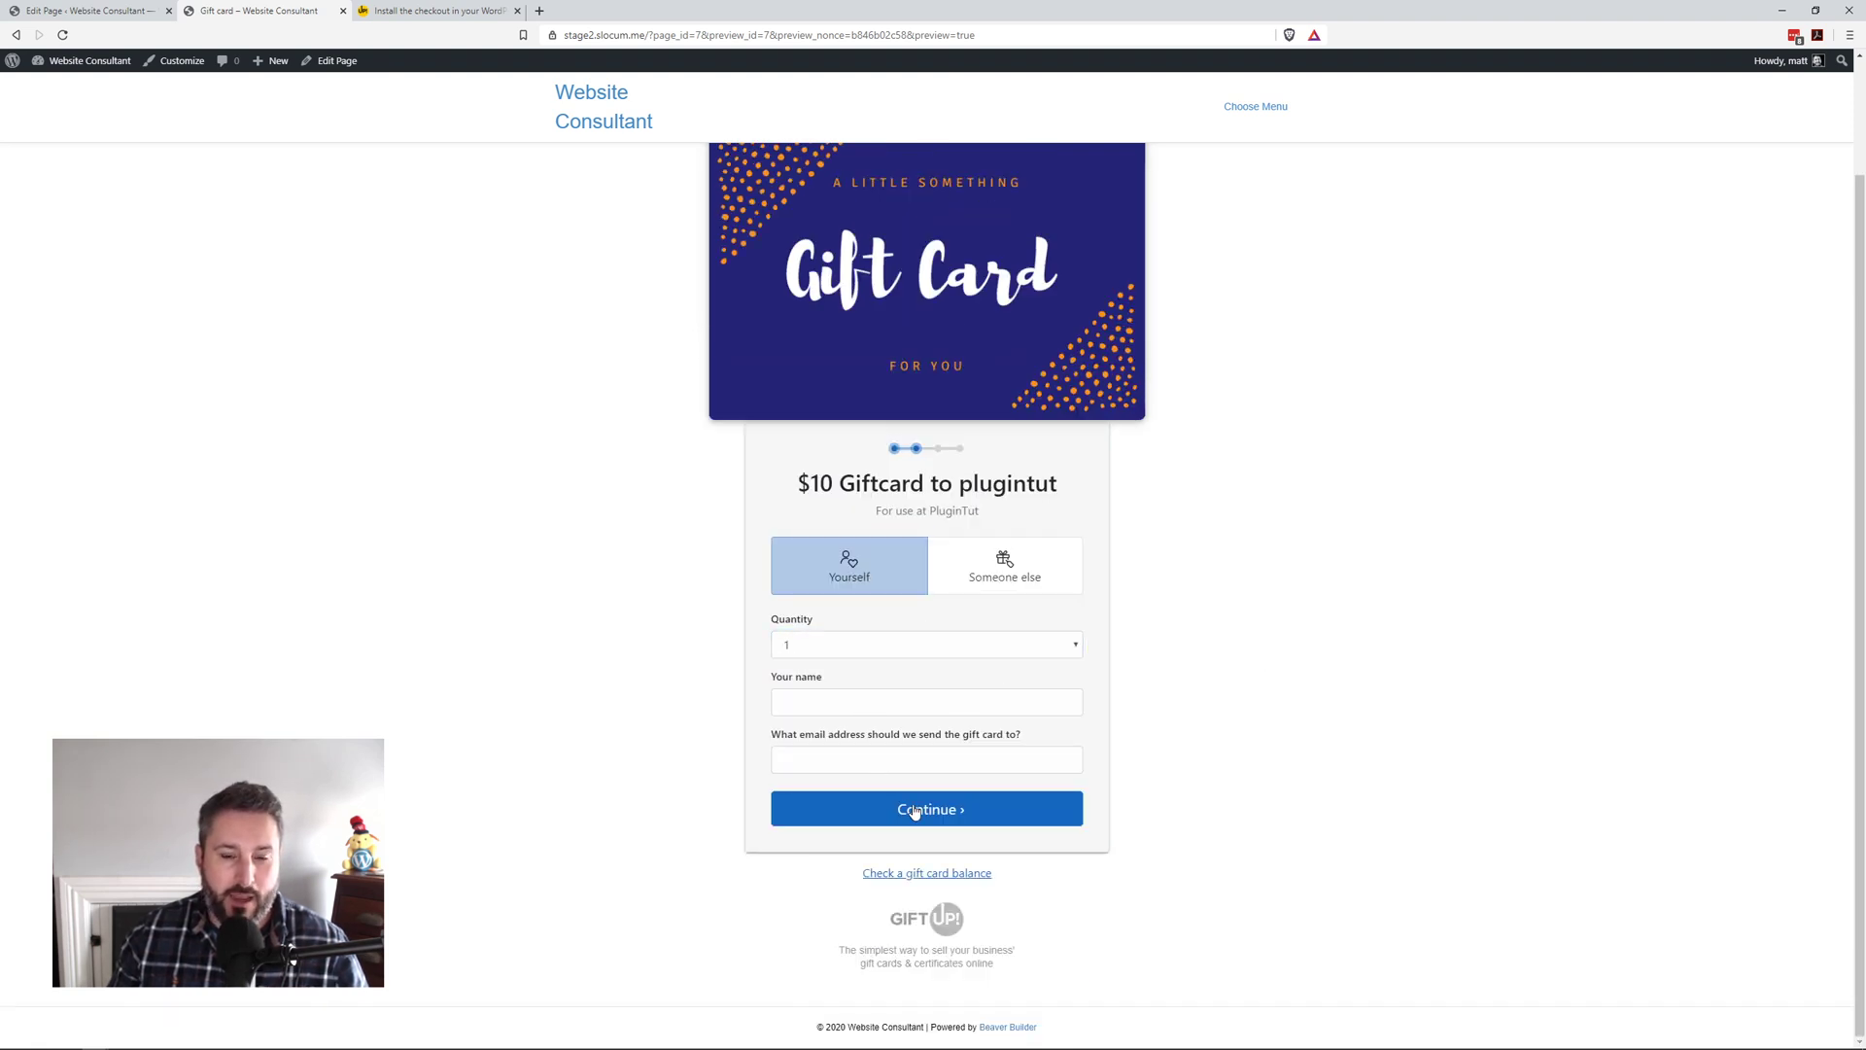
scroll(915, 810, "up", 2)
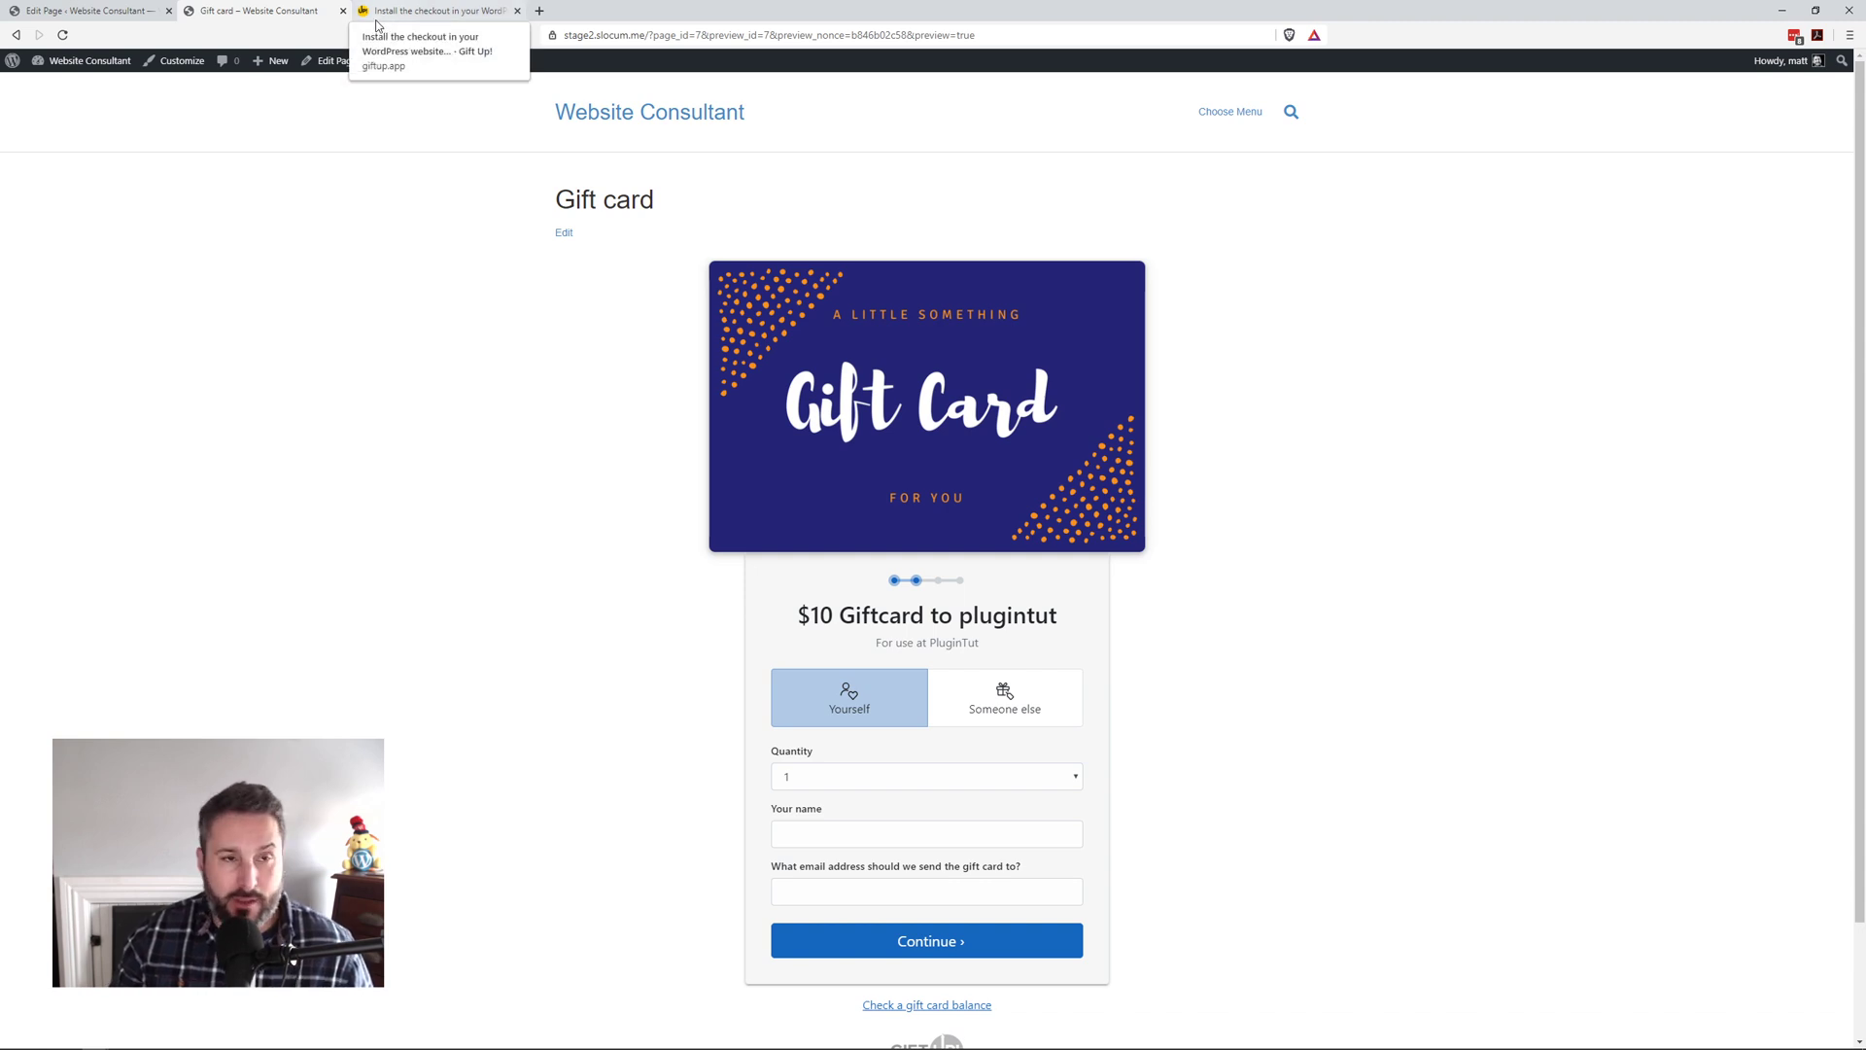
Step: Go to Gift Up!'s Items for sale and start adding a new item
left_click(418, 18)
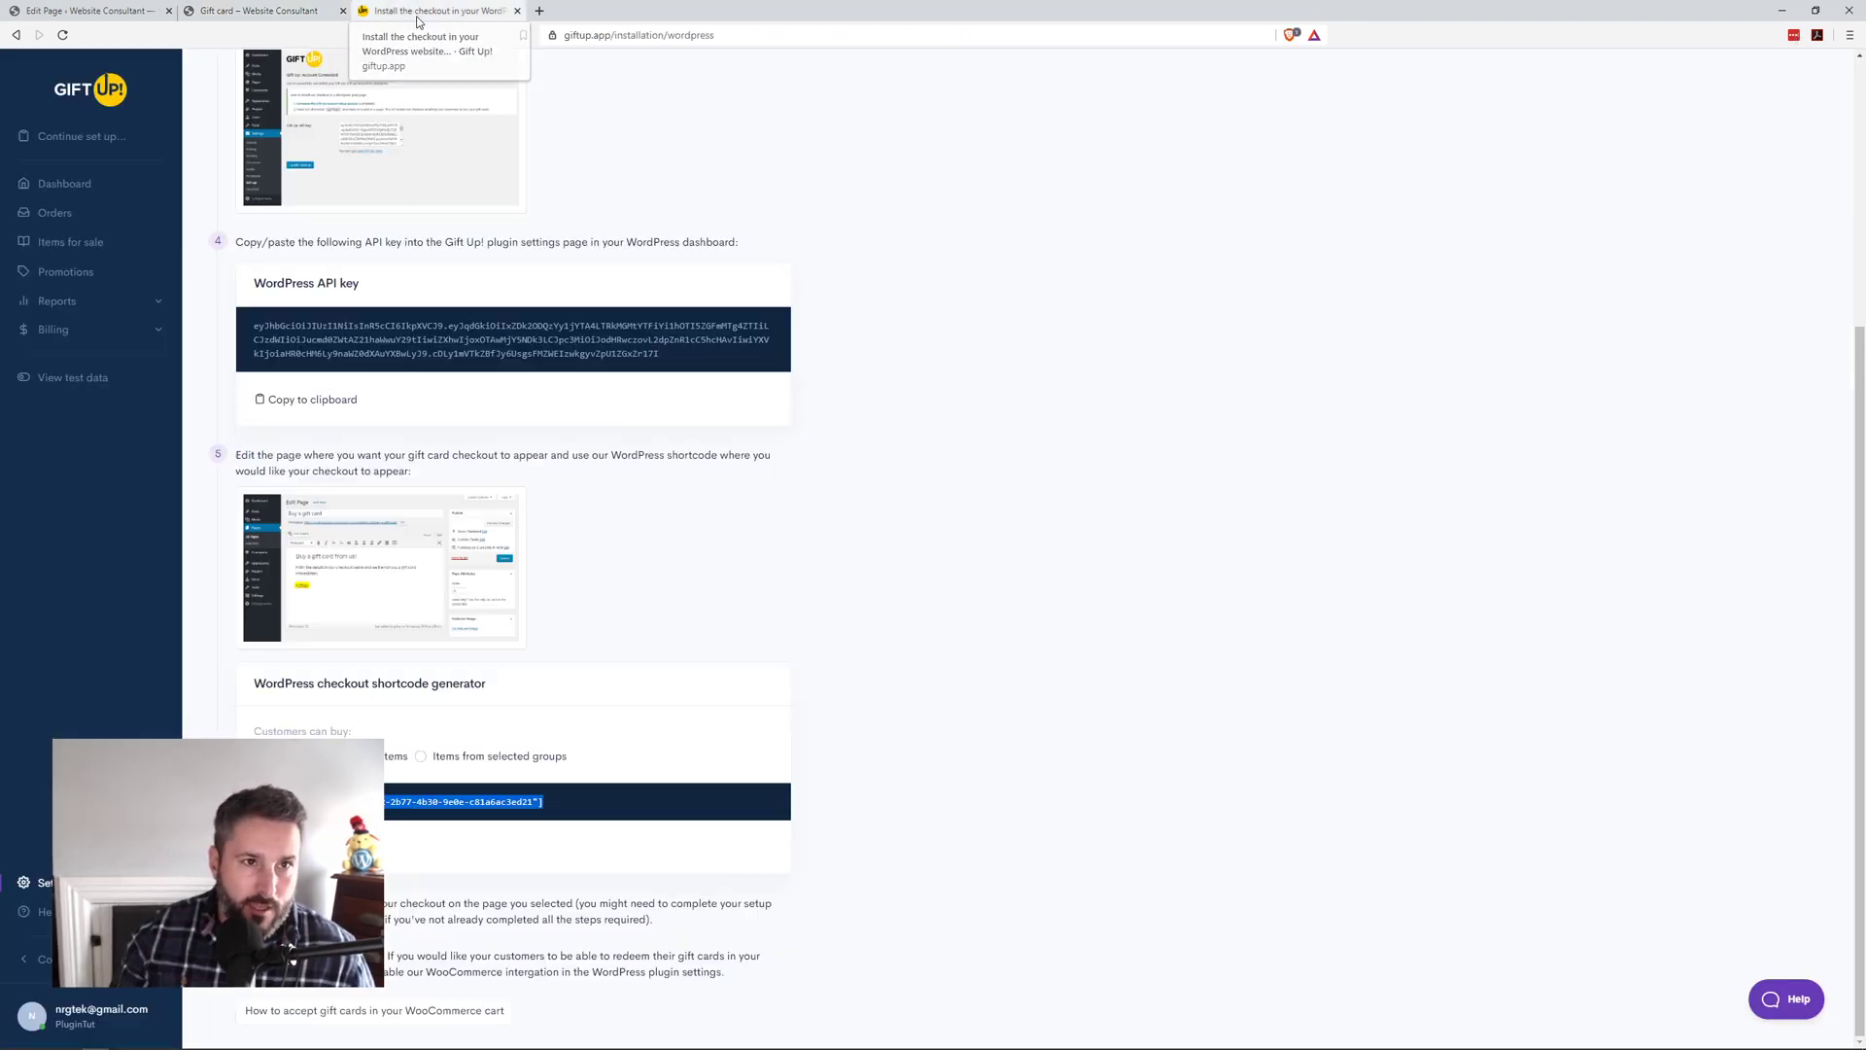
left_click(105, 195)
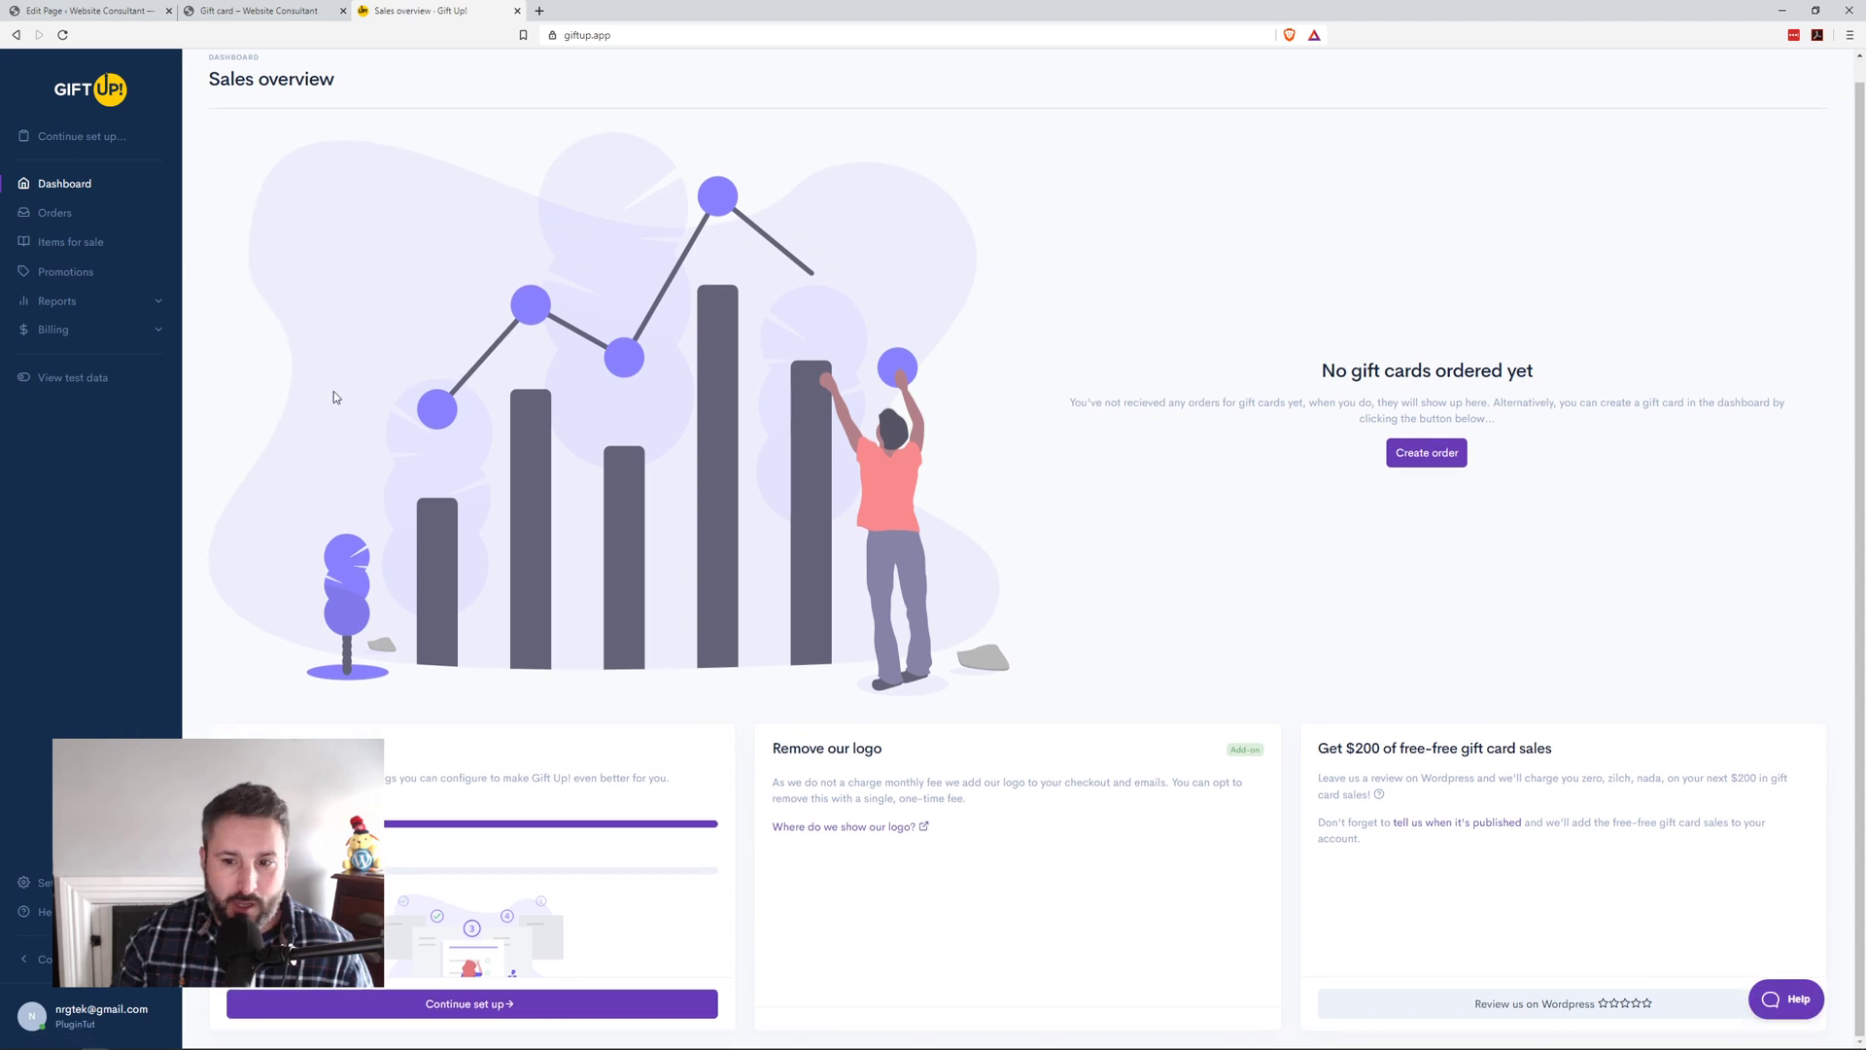
left_click(101, 245)
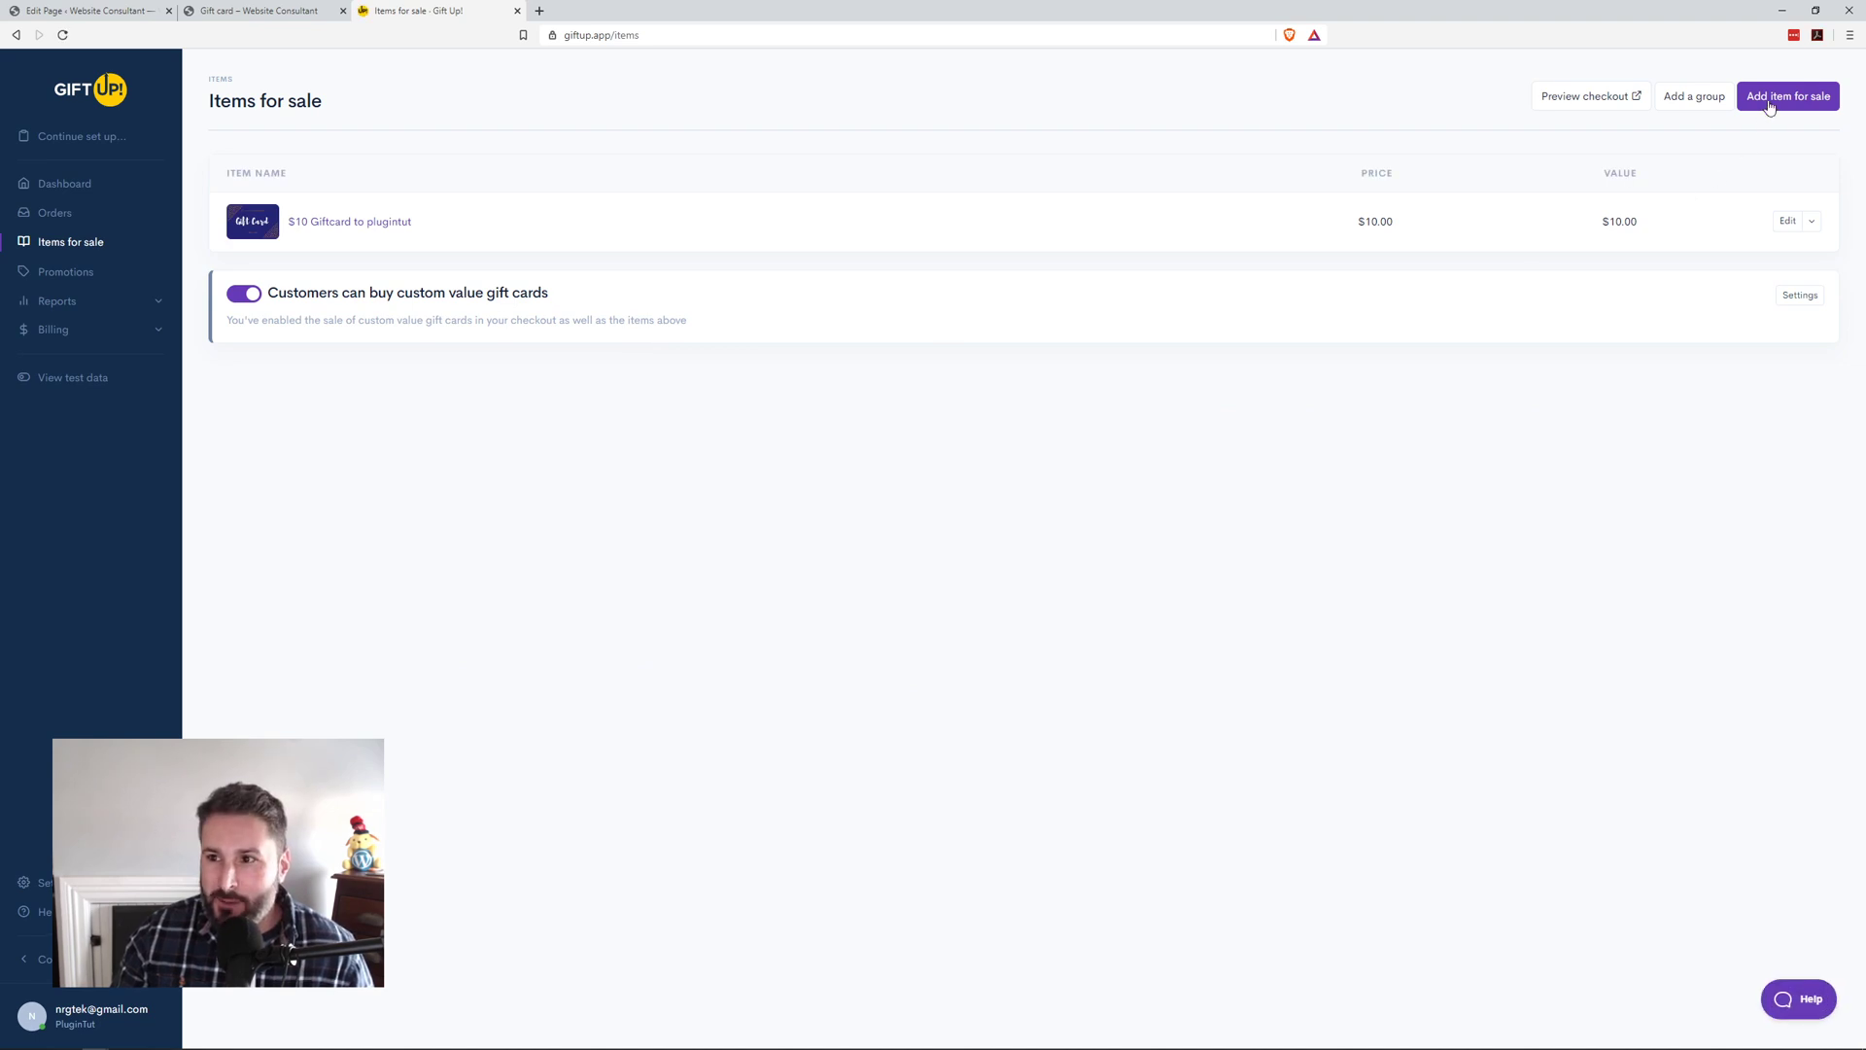
left_click(1771, 97)
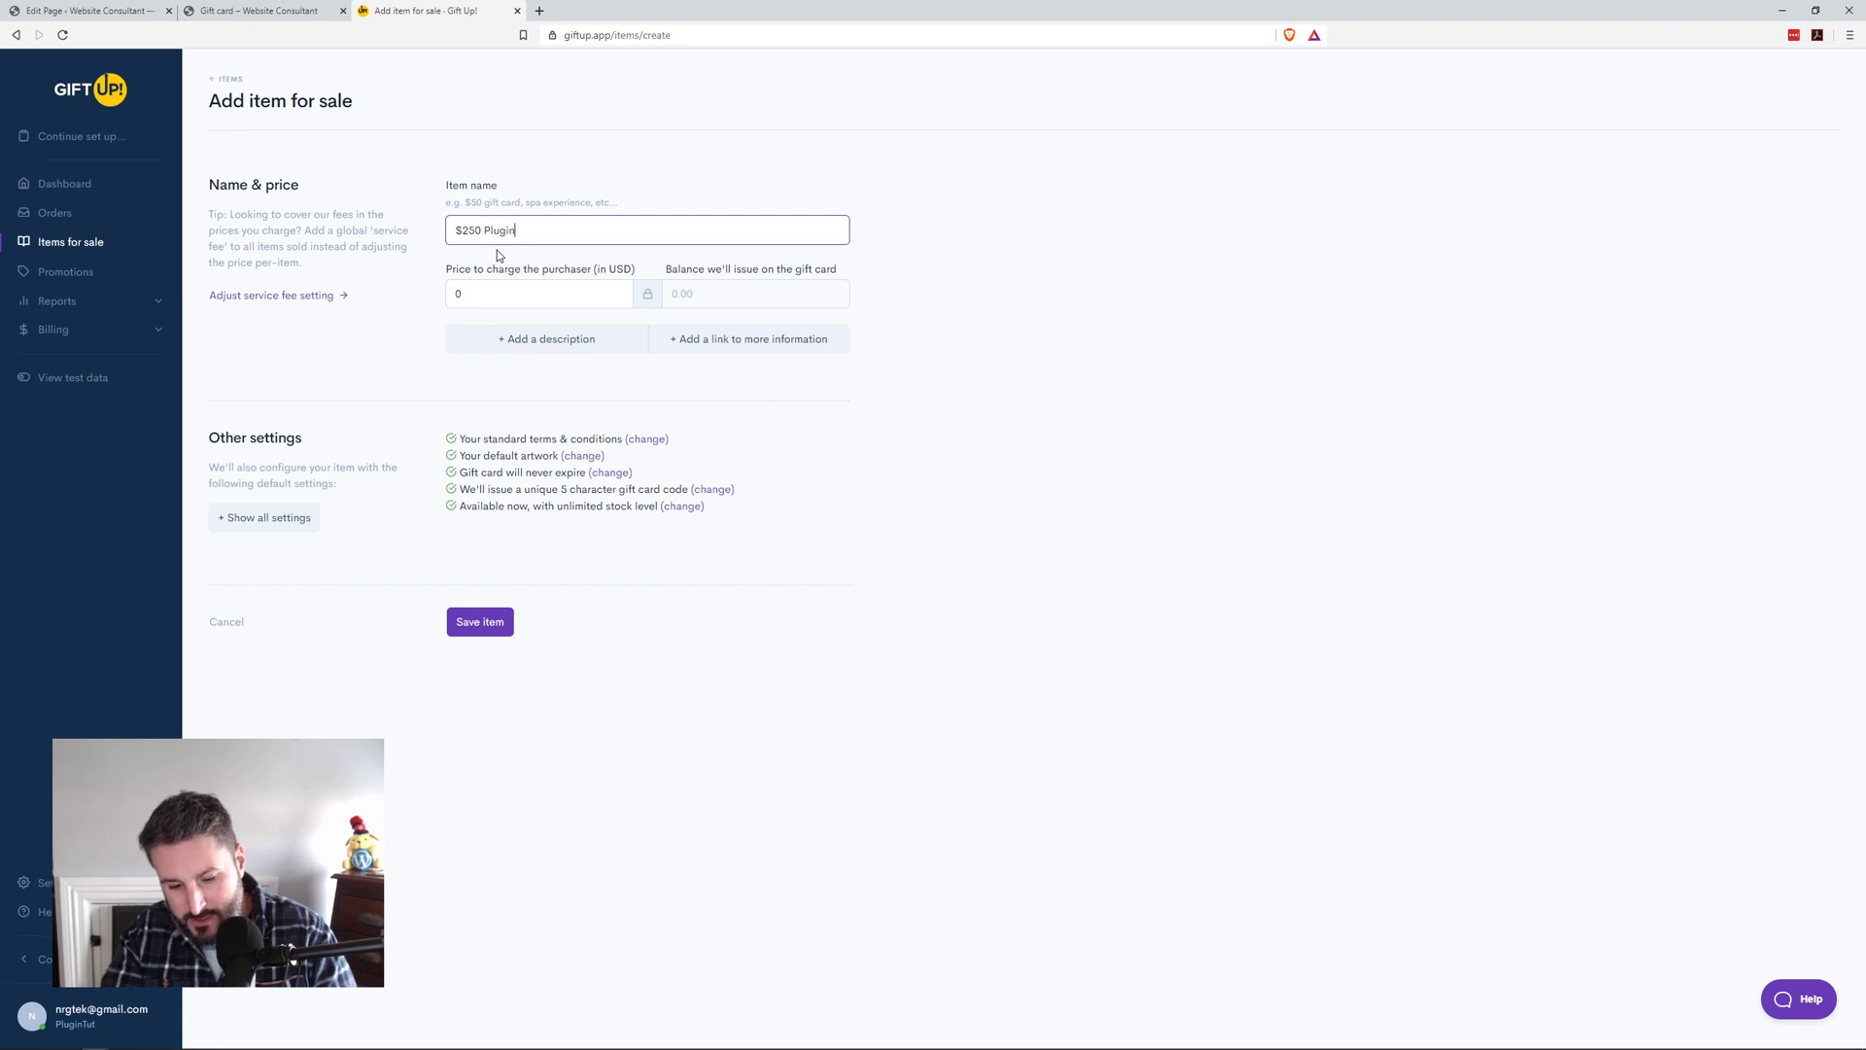
Step: Name the item '$250 PluginTut Giftcard', price it at 250, and save it
type("tcard")
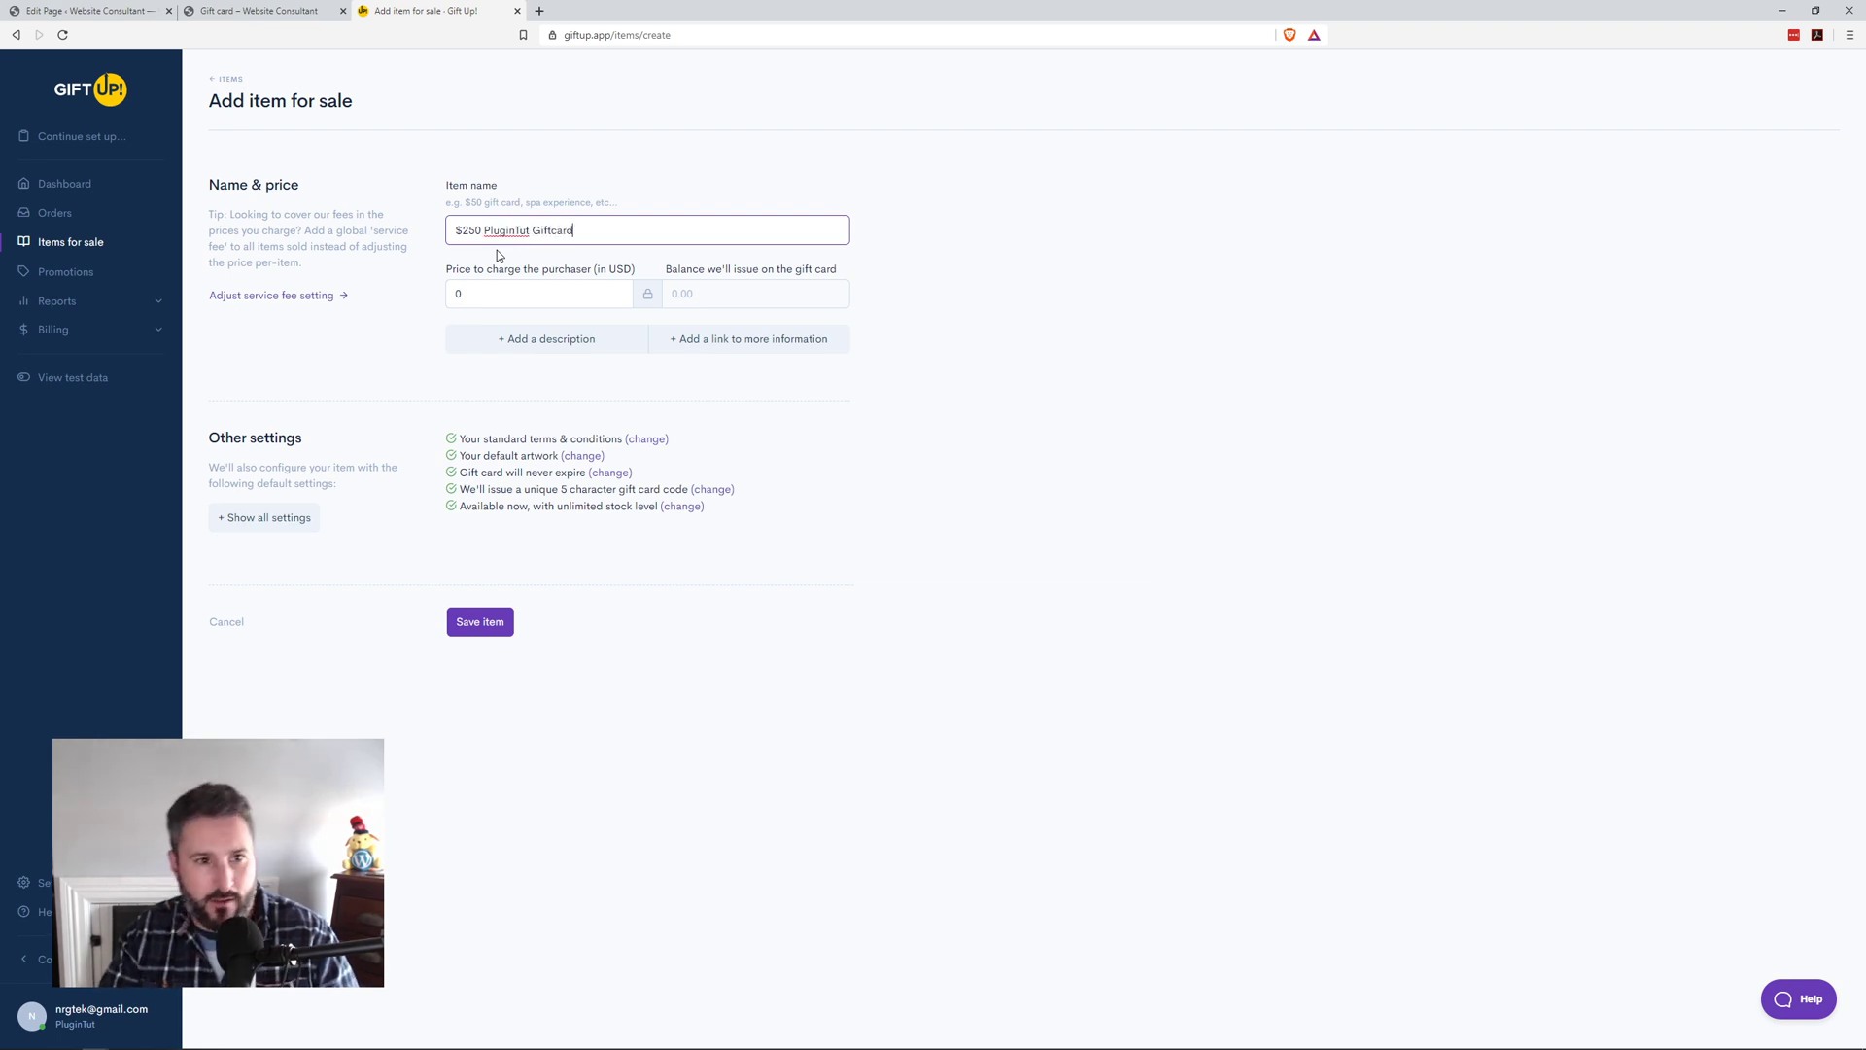
left_click(555, 292)
type("250")
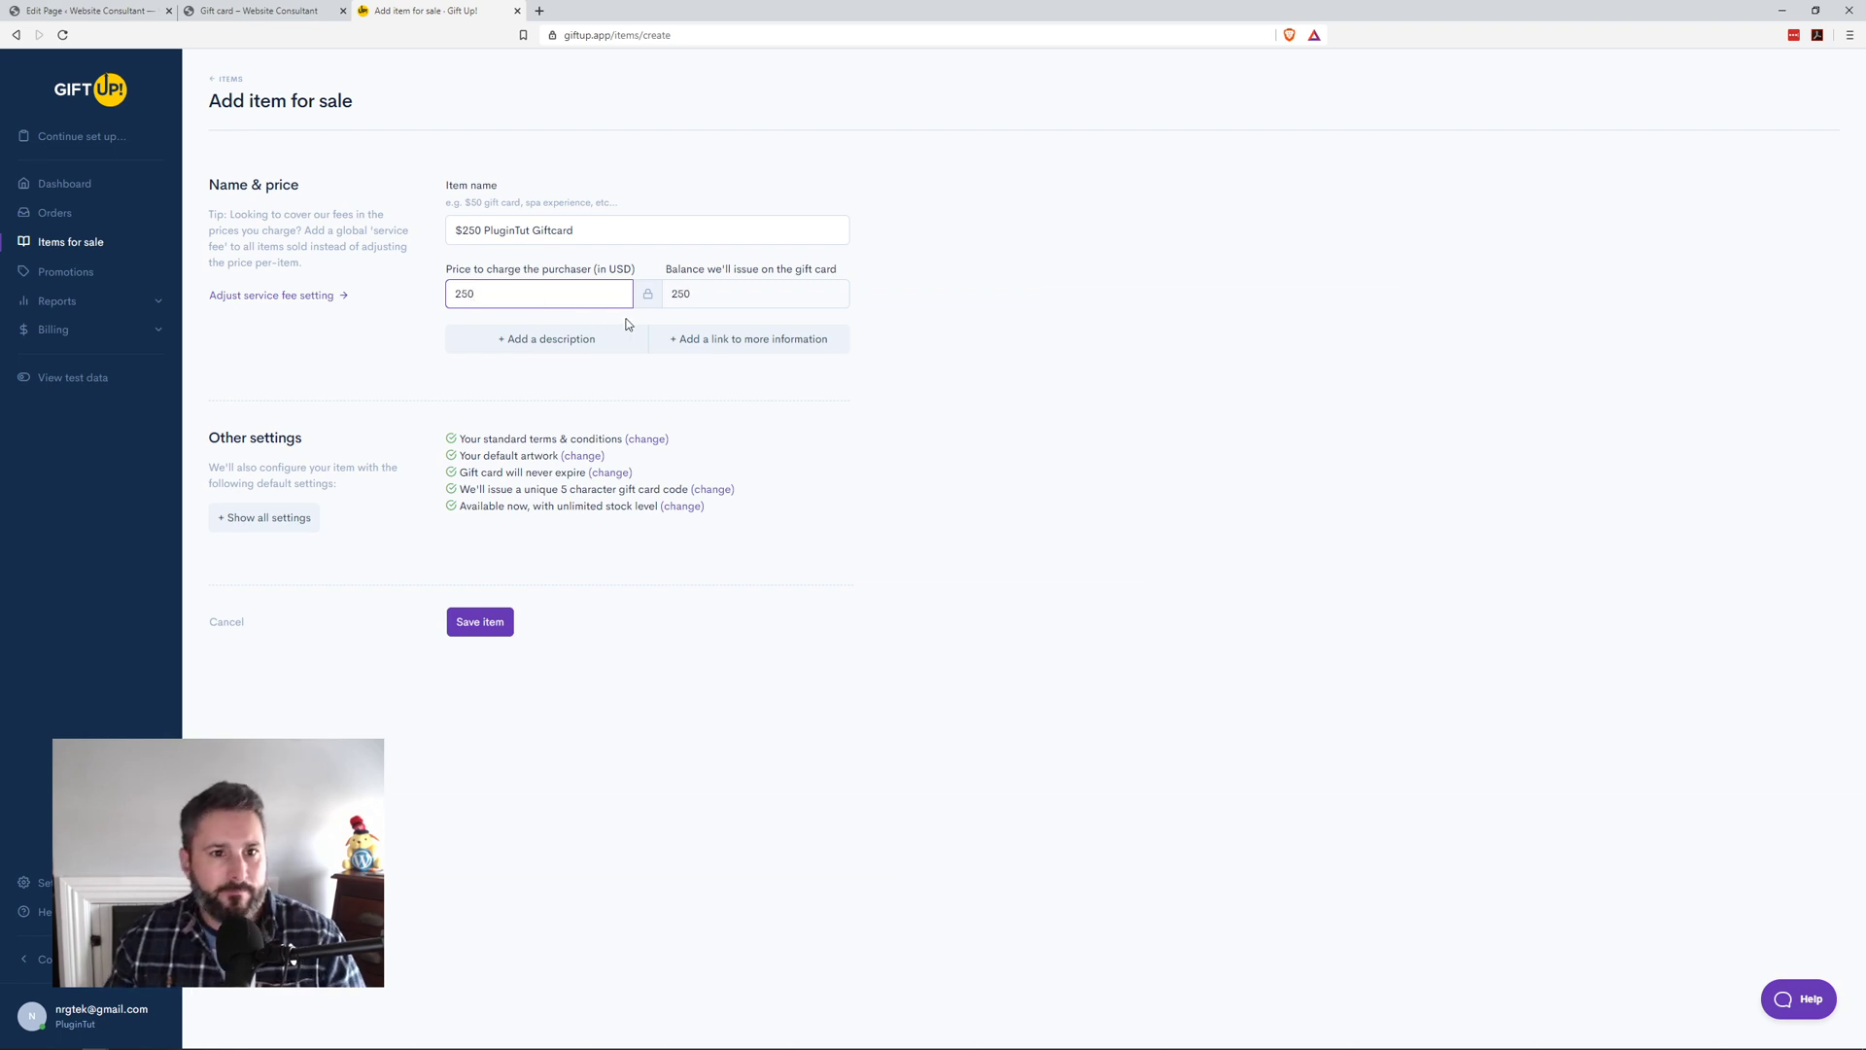
left_click(544, 337)
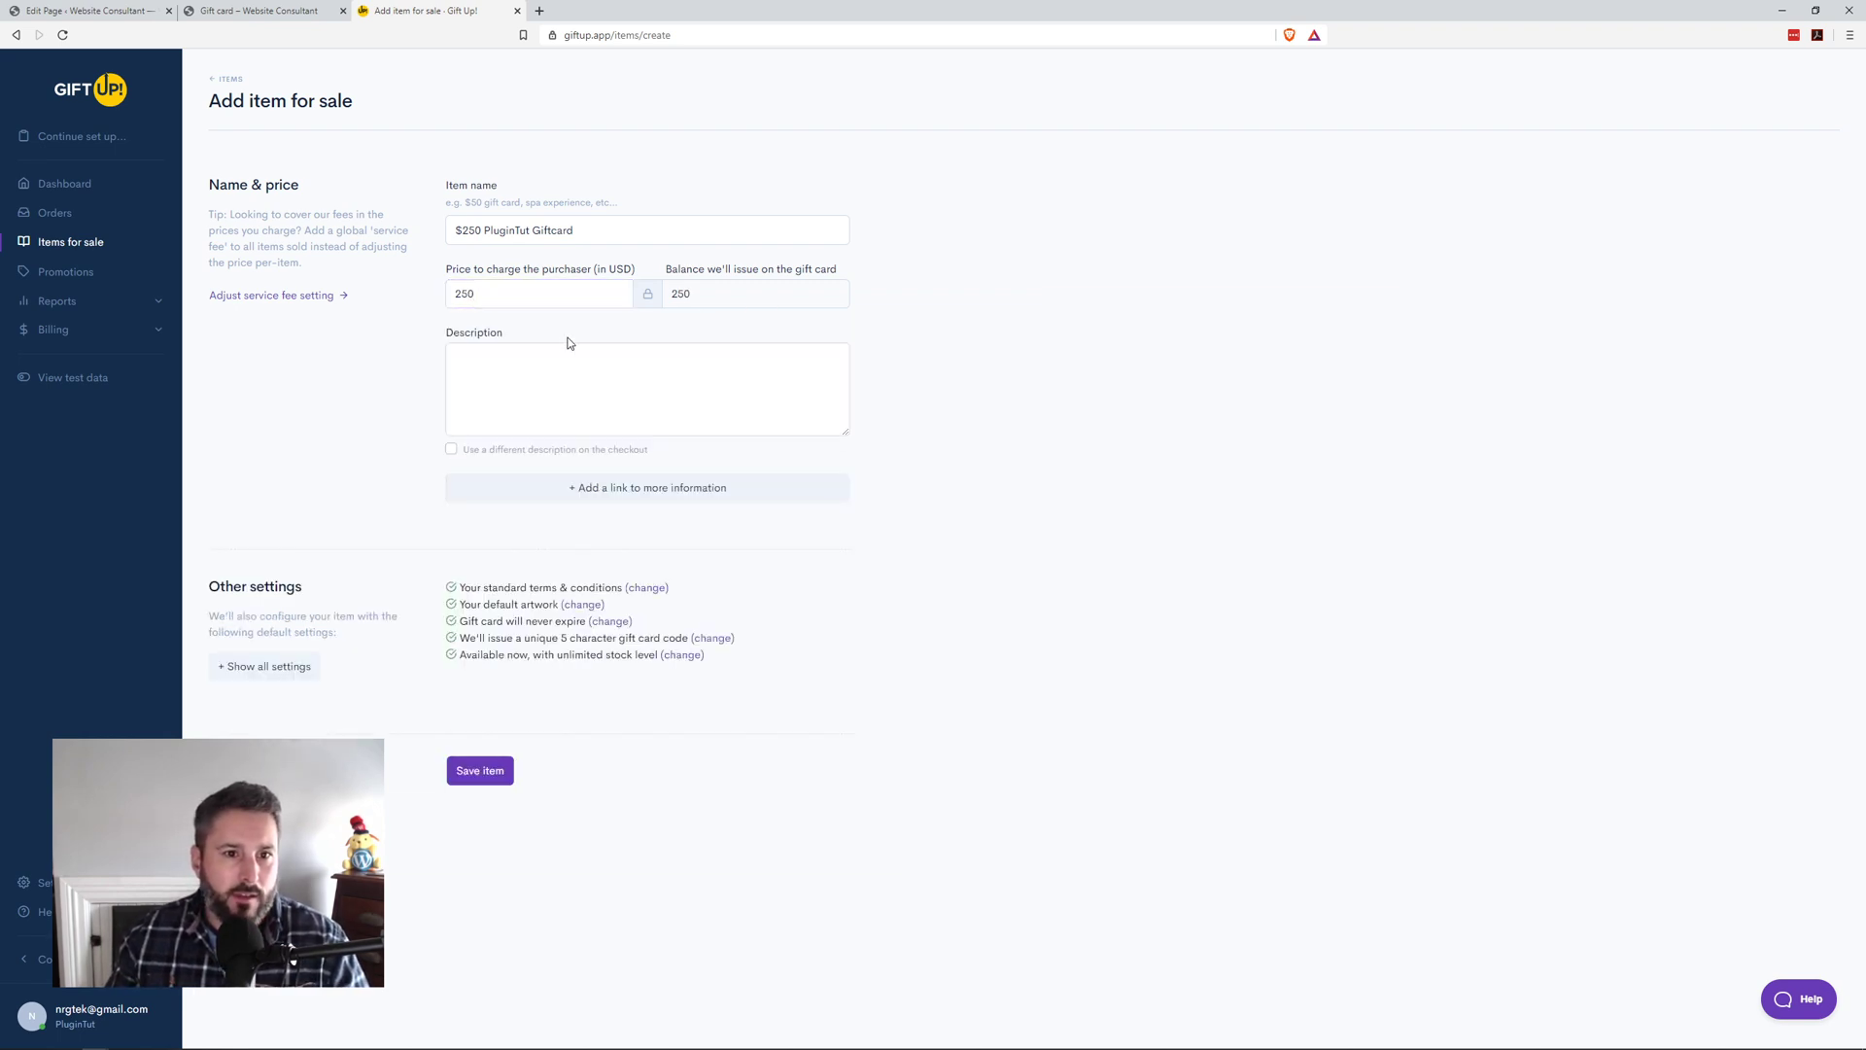
left_click(621, 494)
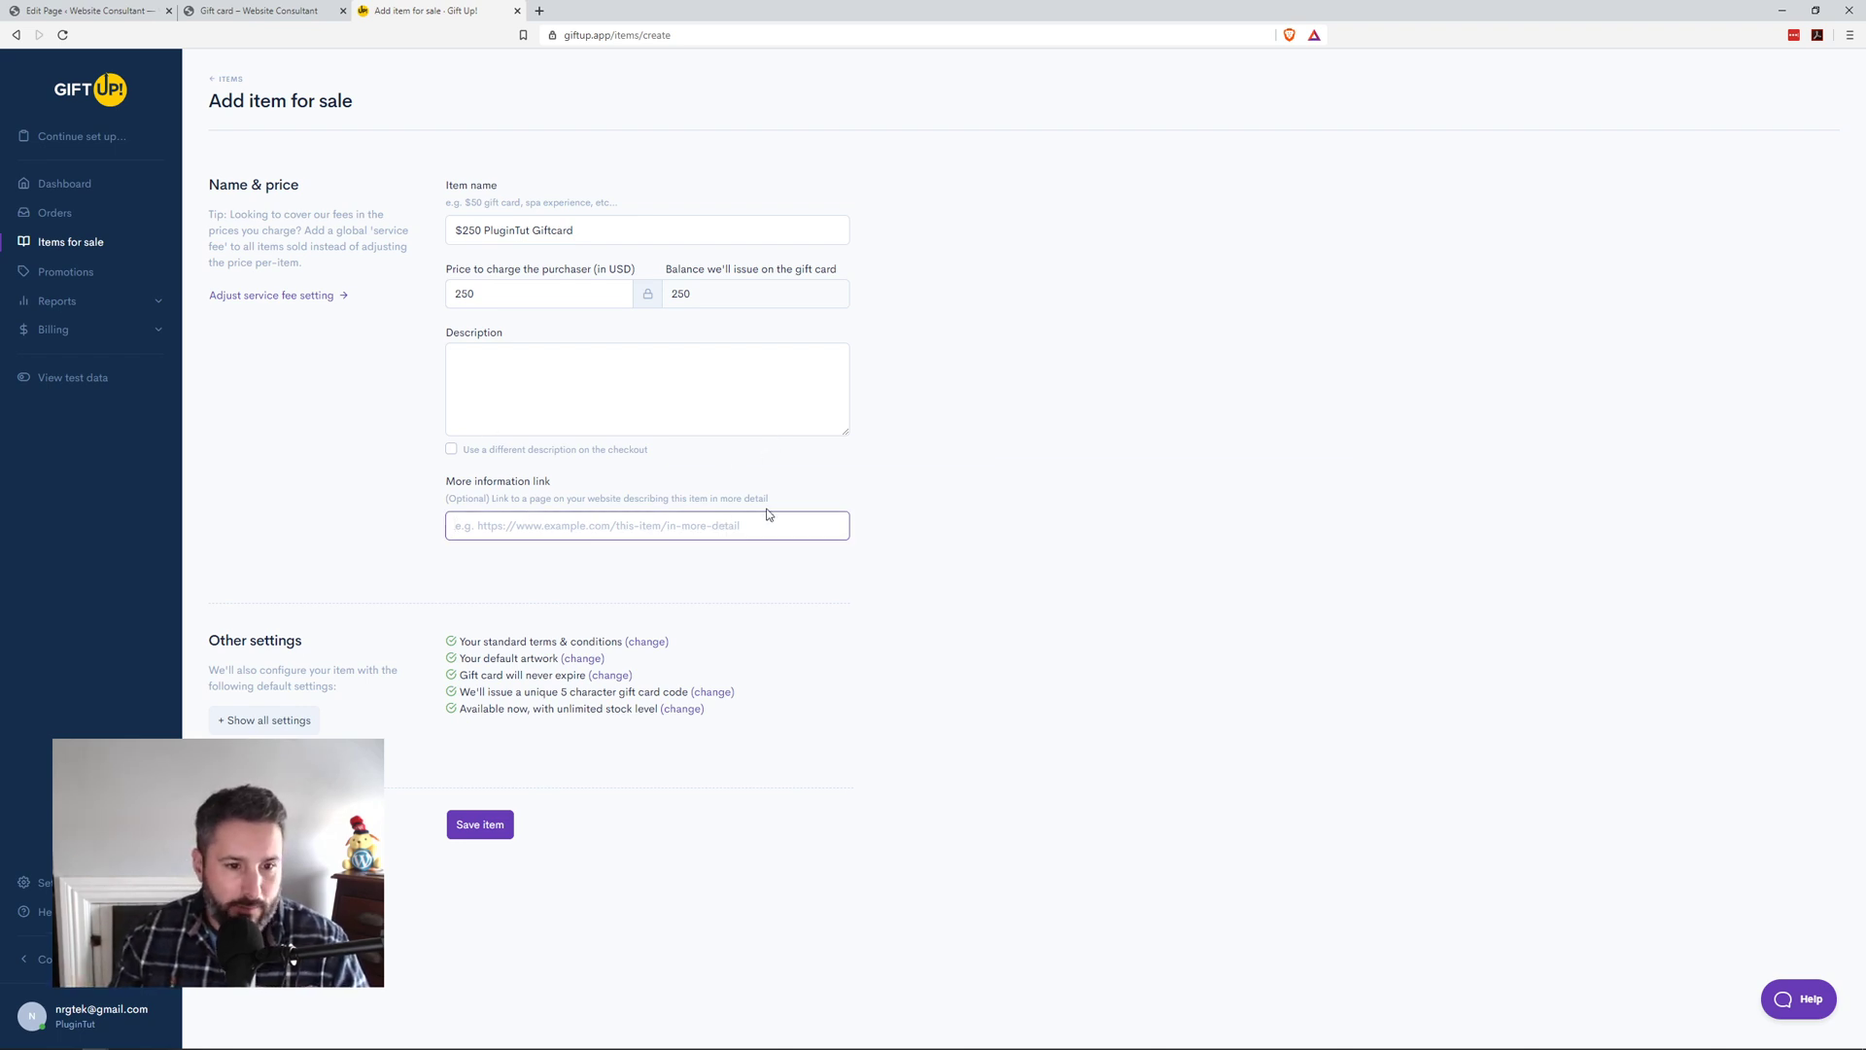
left_click(491, 826)
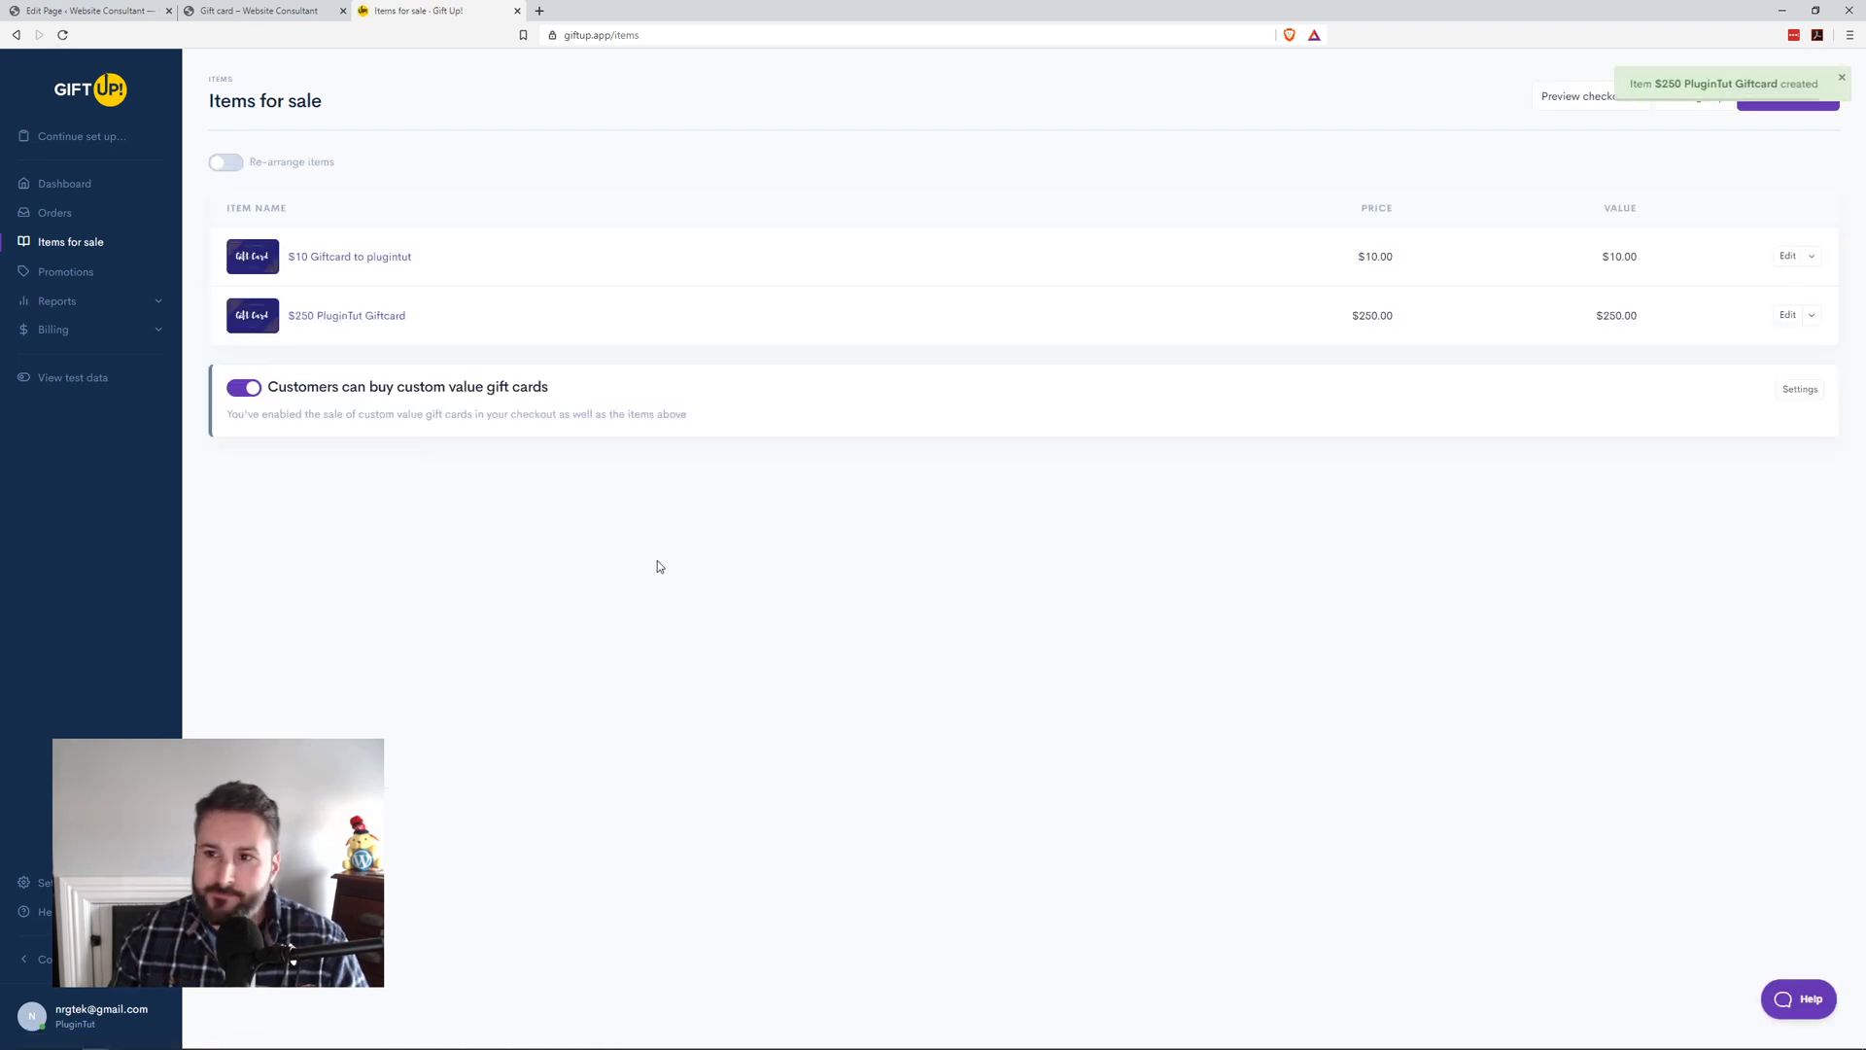
Step: Reload the Gift card preview and open the $250 PluginTut Giftcard purchase form
left_click(255, 10)
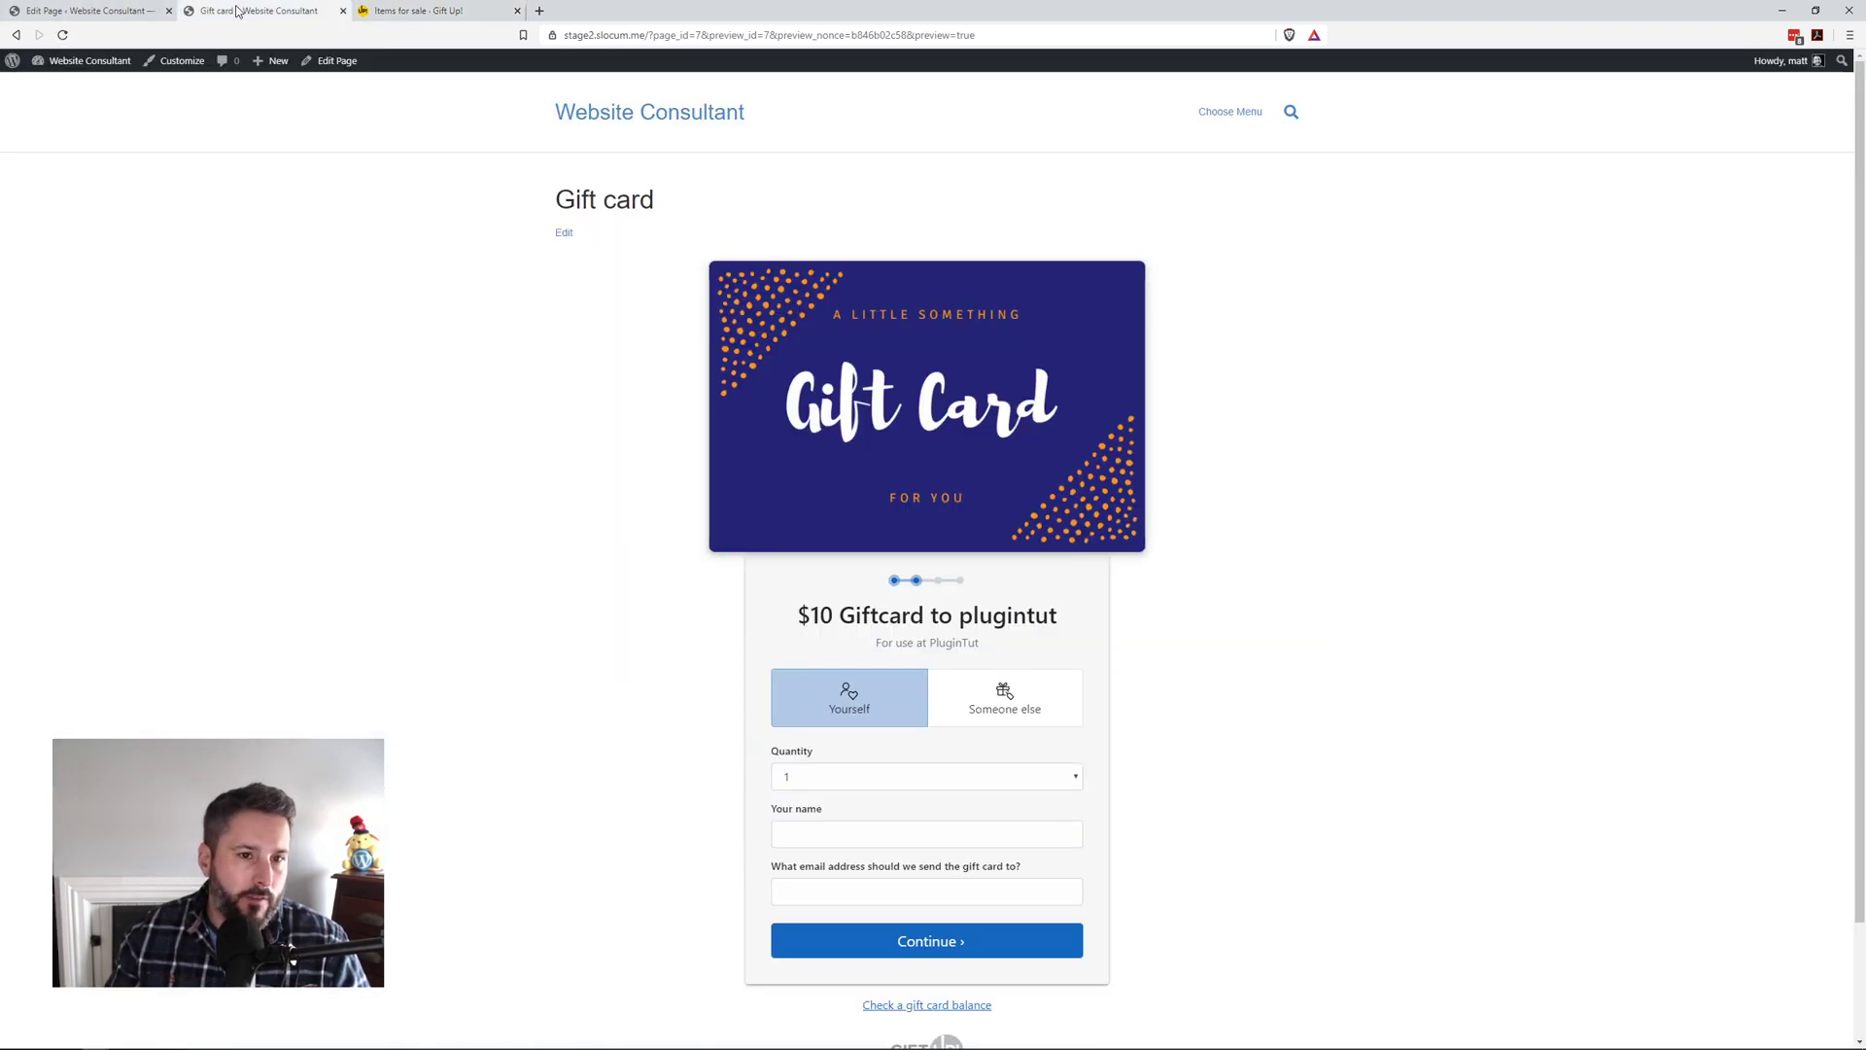
key("F5")
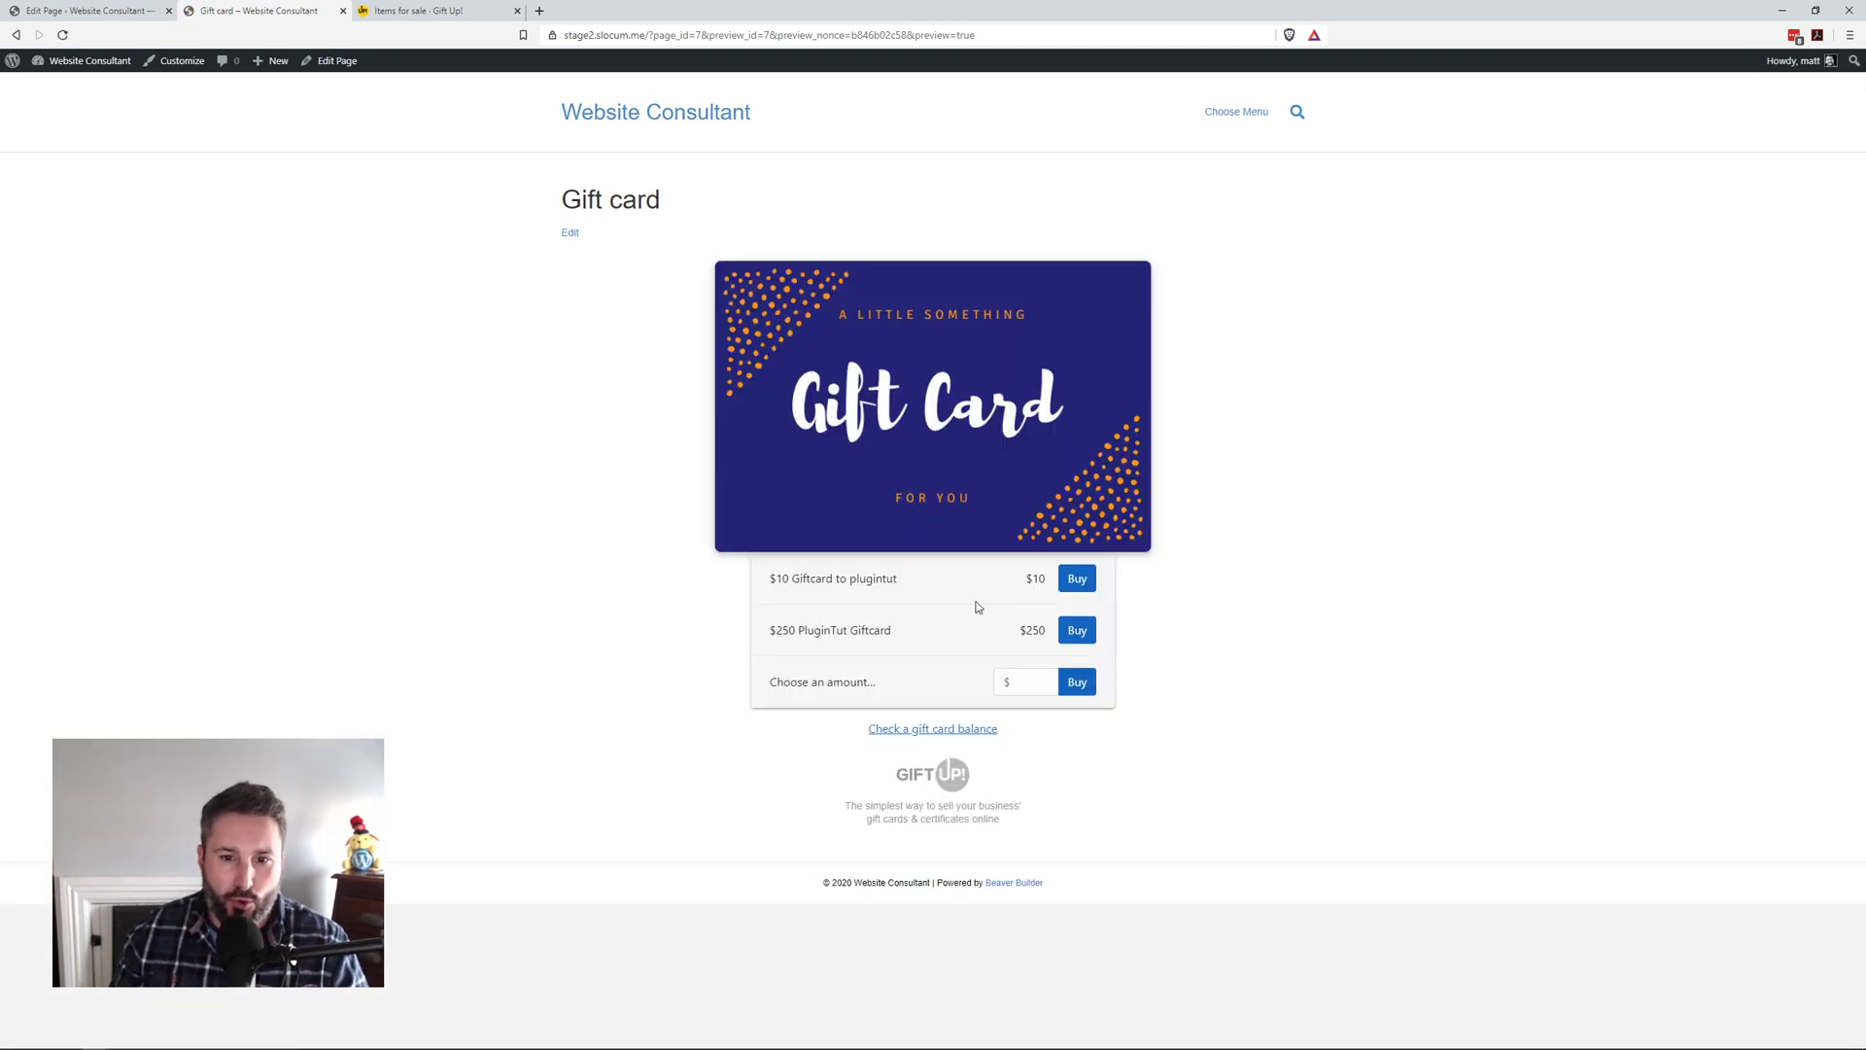
left_click(1073, 634)
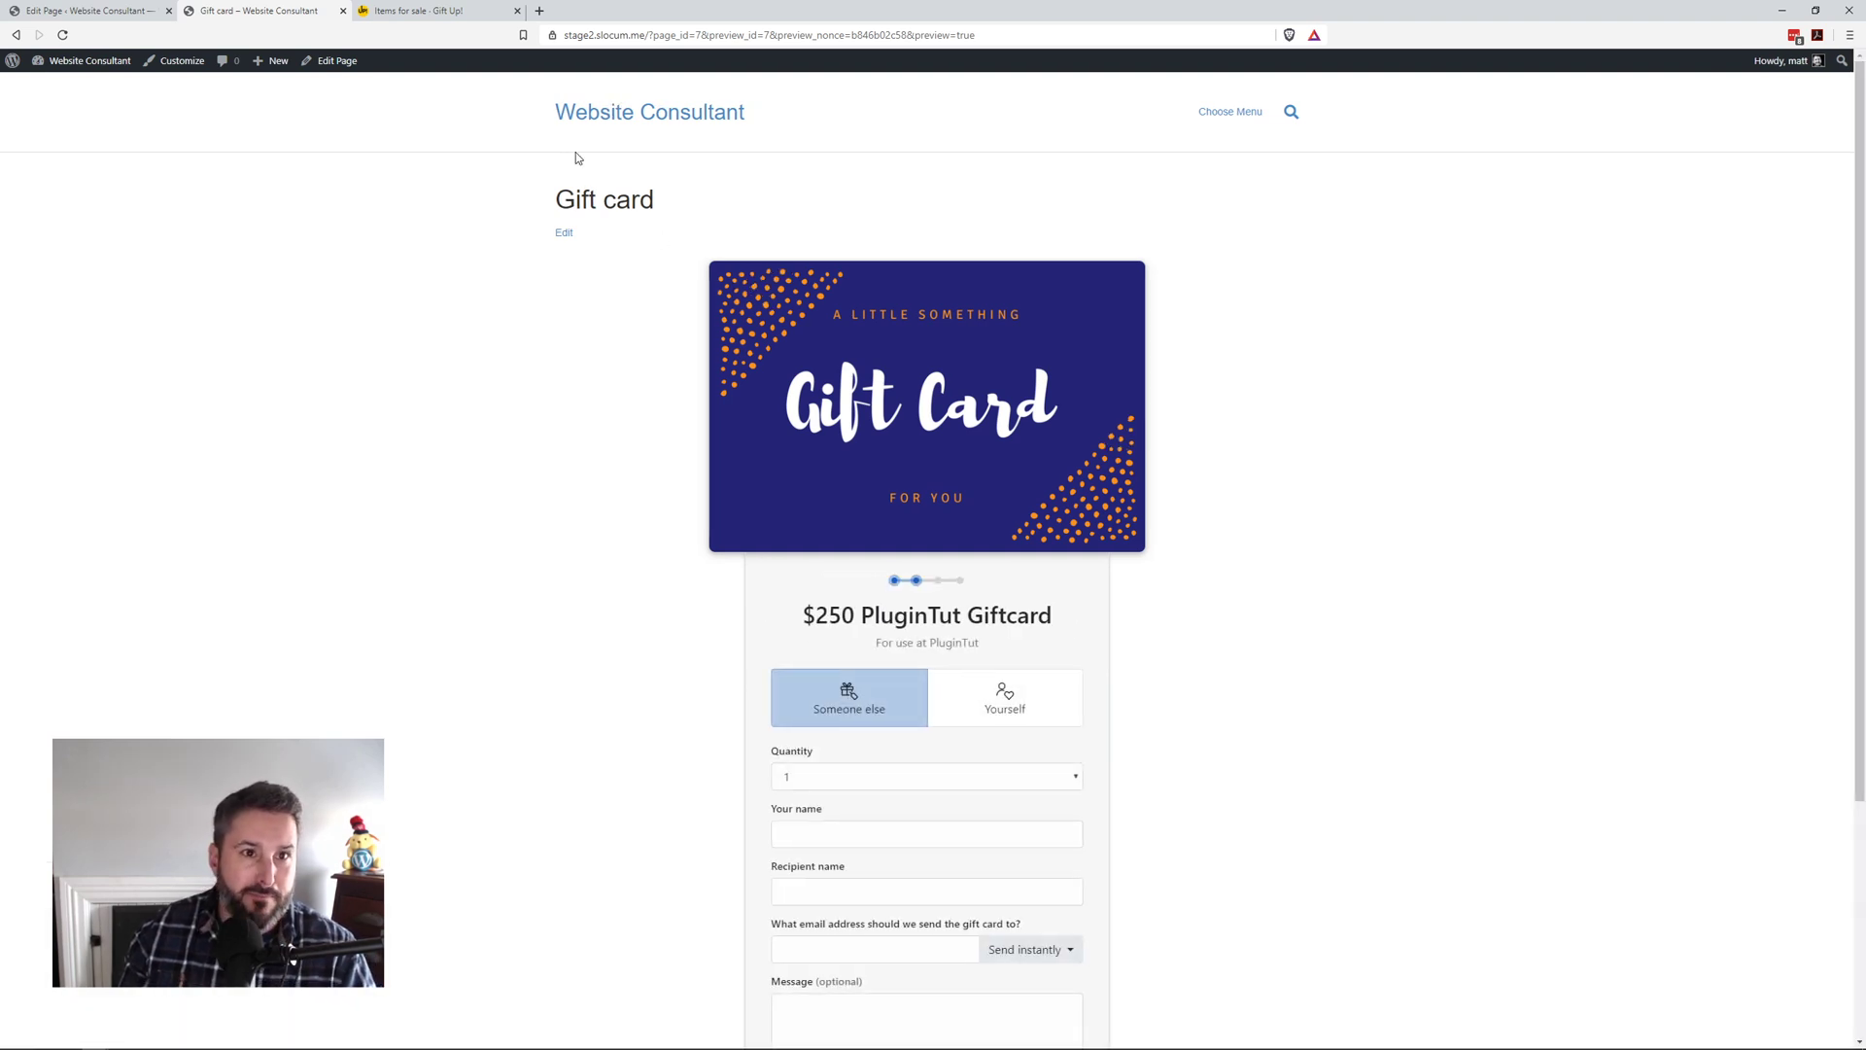
left_click(394, 9)
left_click(311, 10)
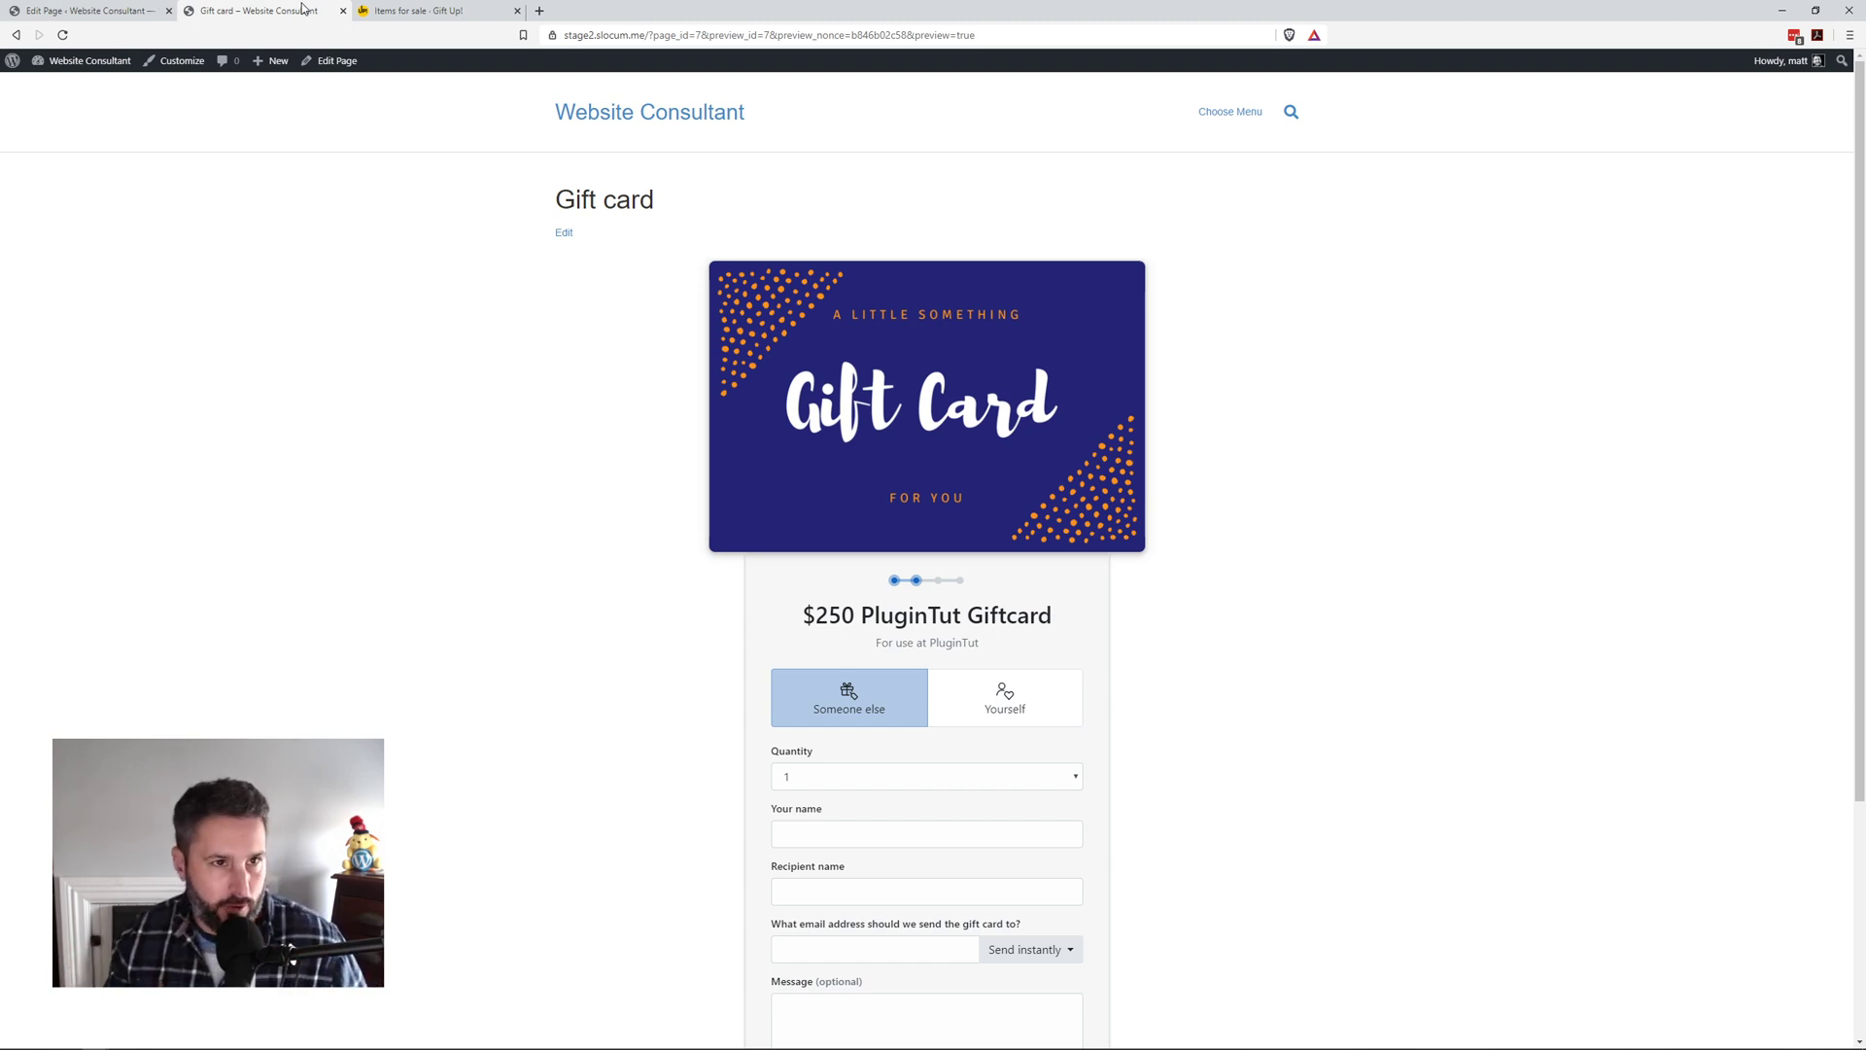
Step: Show the items-for-sale list, then bring up the Gift Up! pricing page showing the 3.49% fee
left_click(407, 11)
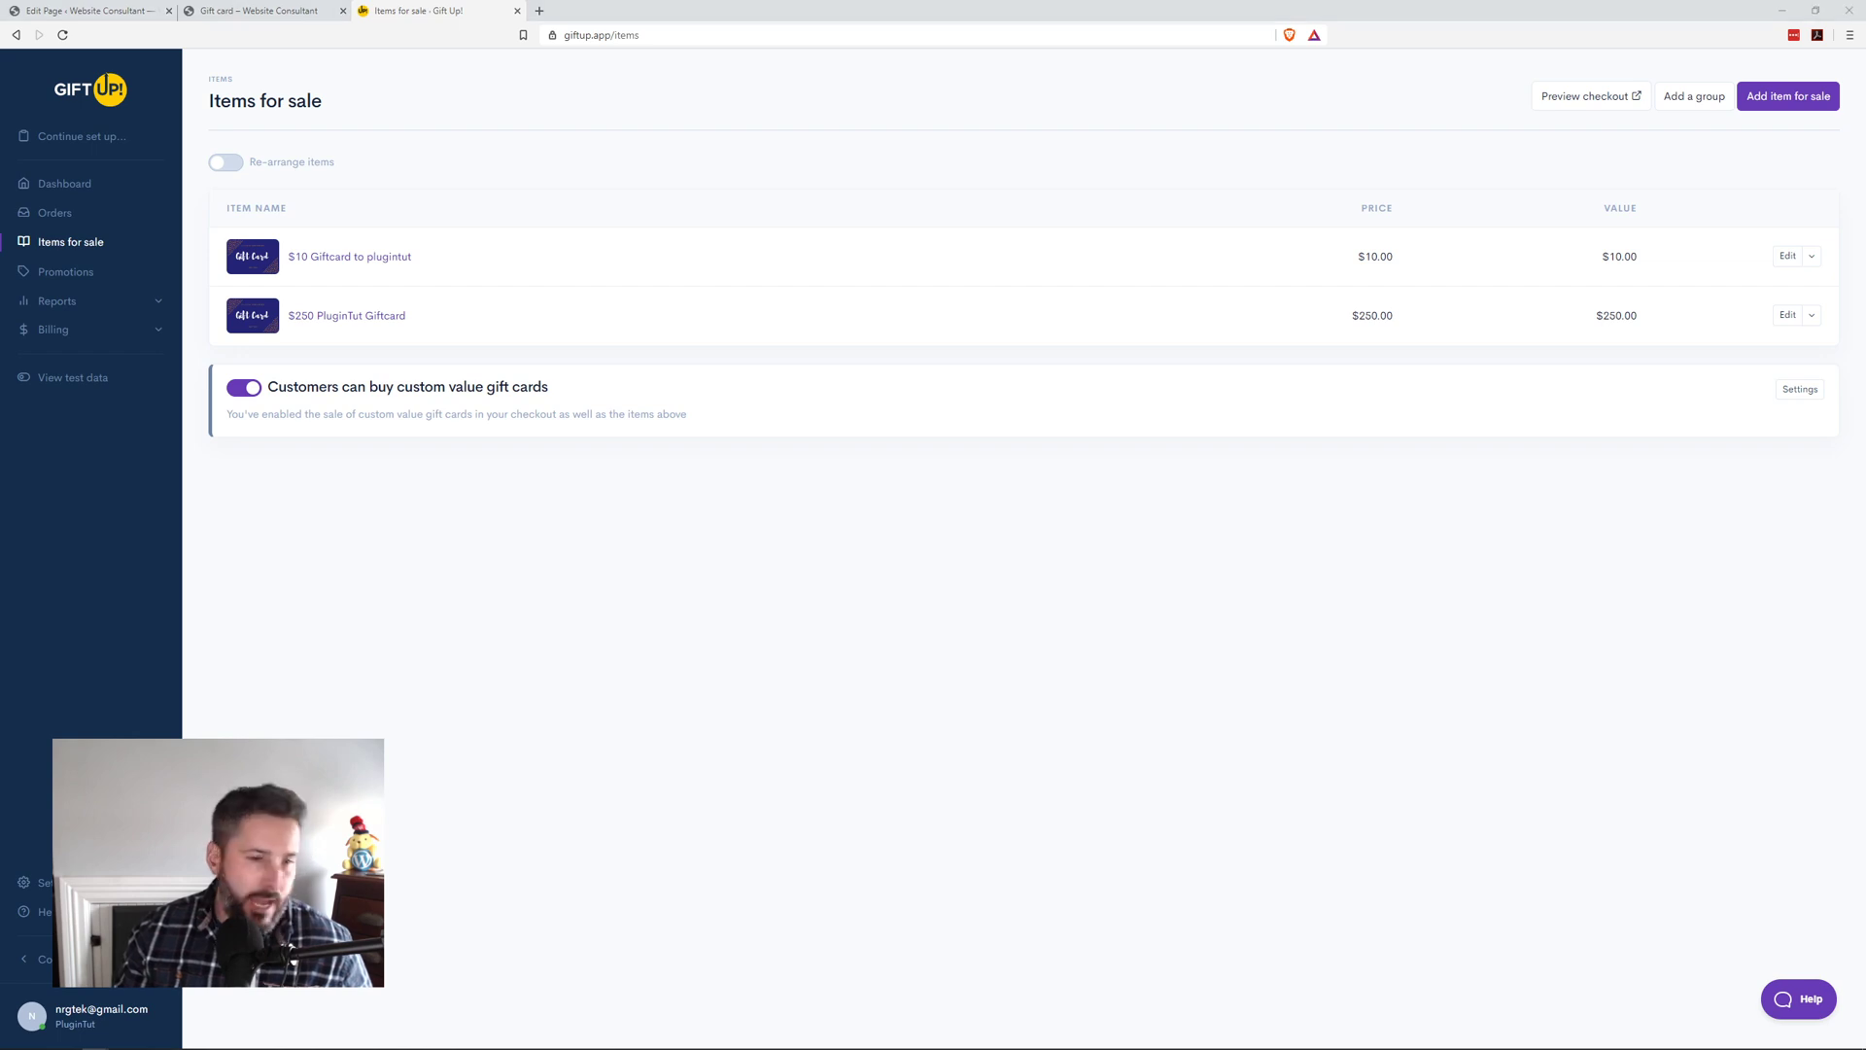
key("alt+Tab")
scroll(1054, 446, "up", 4)
scroll(1074, 522, "up", 7)
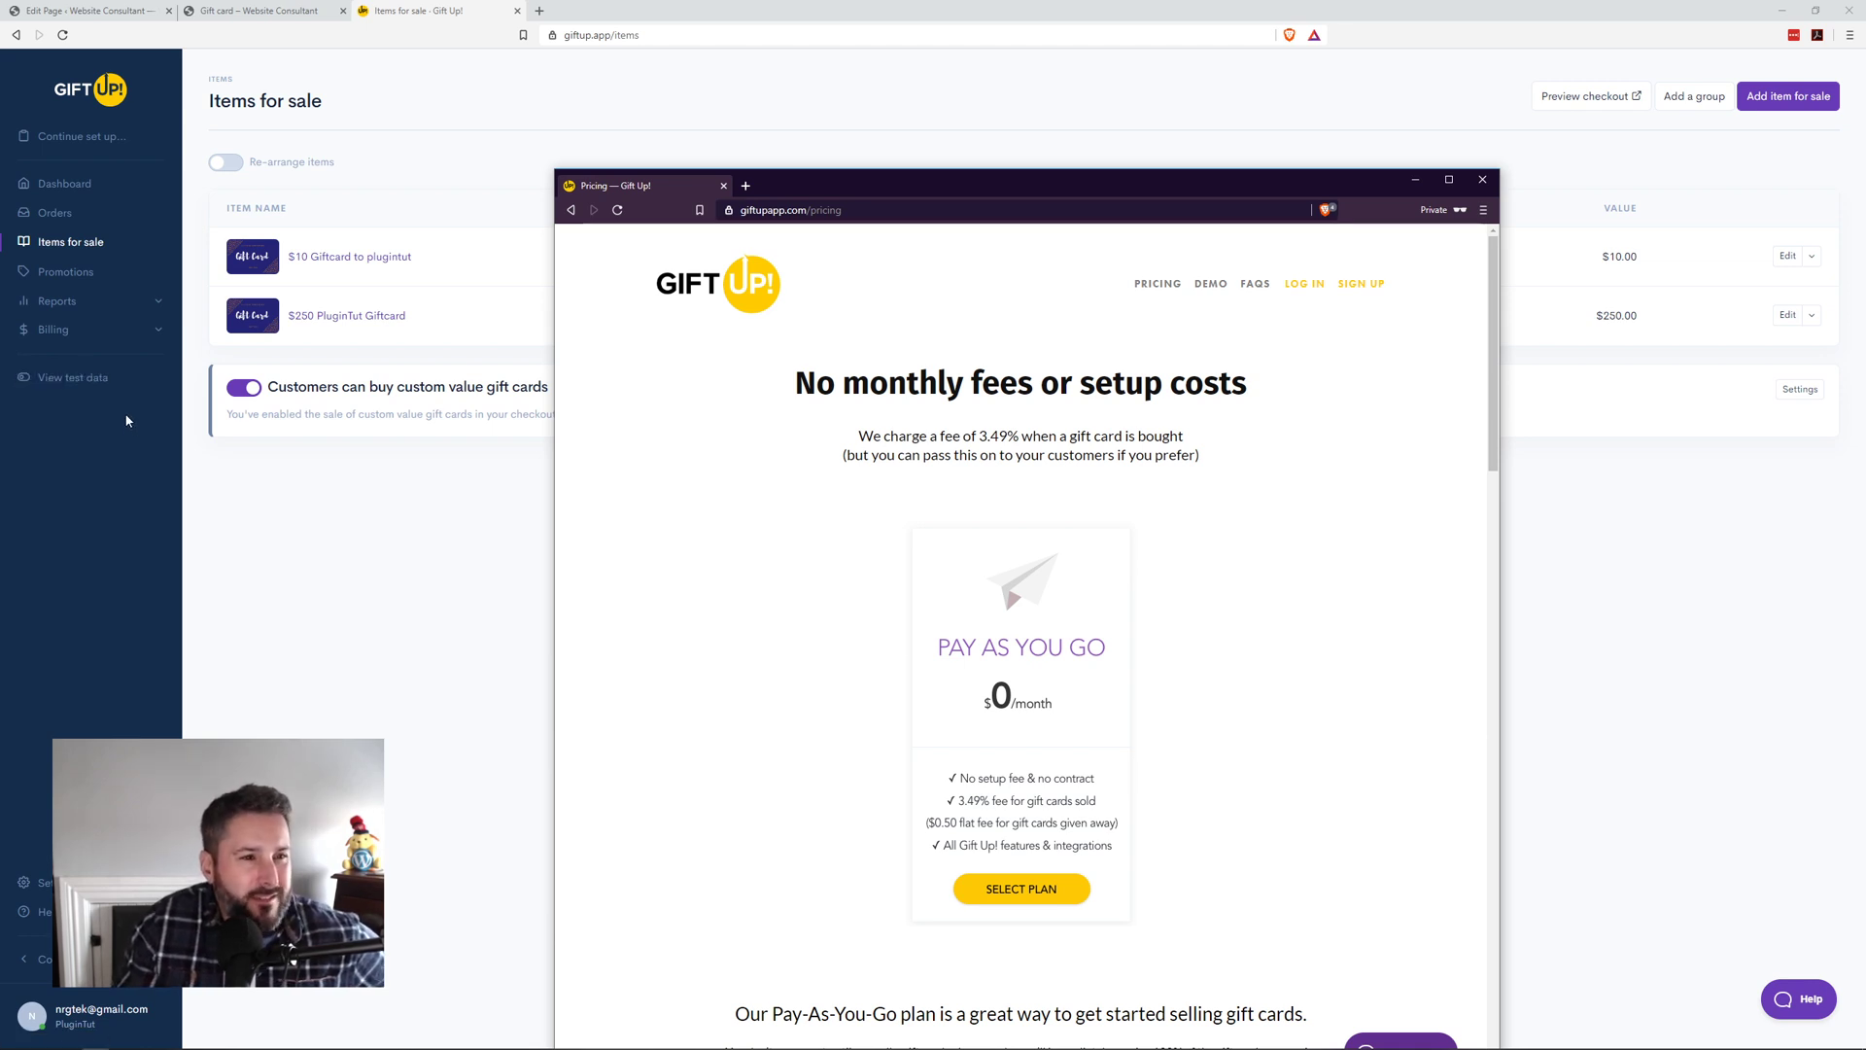
left_click_drag(784, 186, 812, 124)
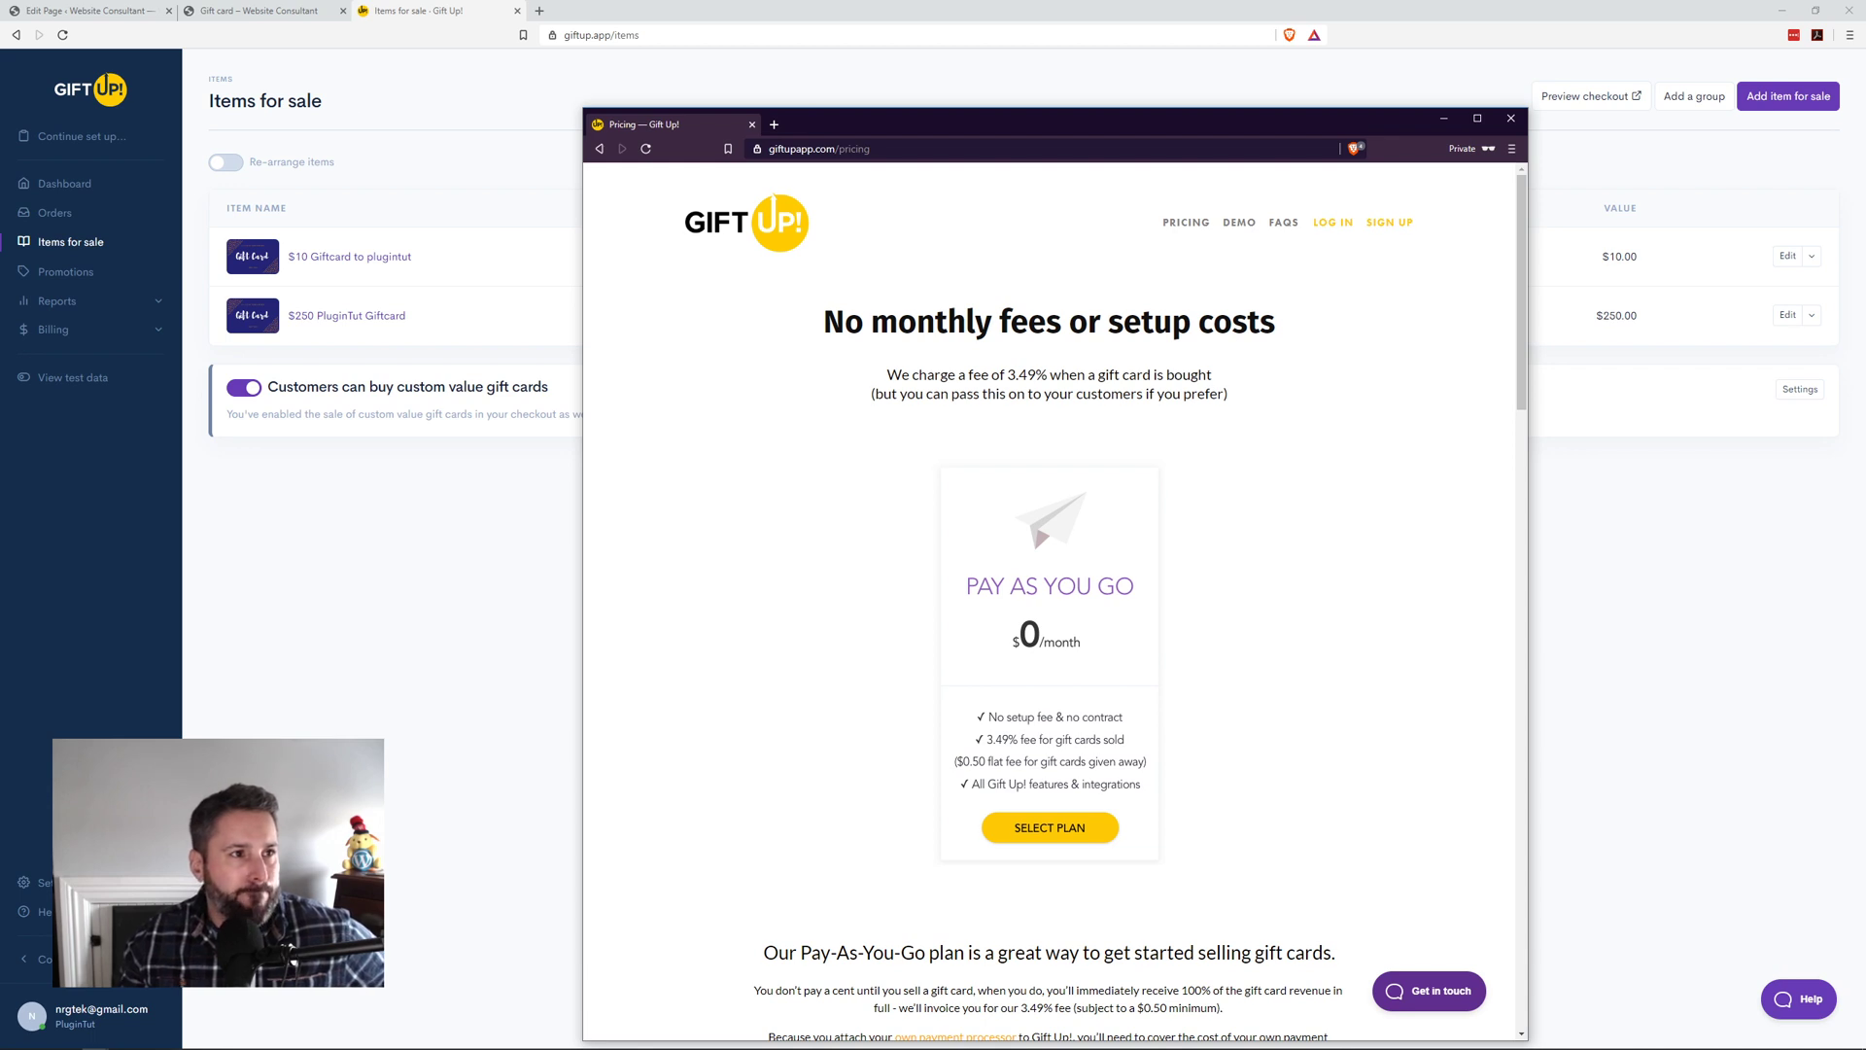